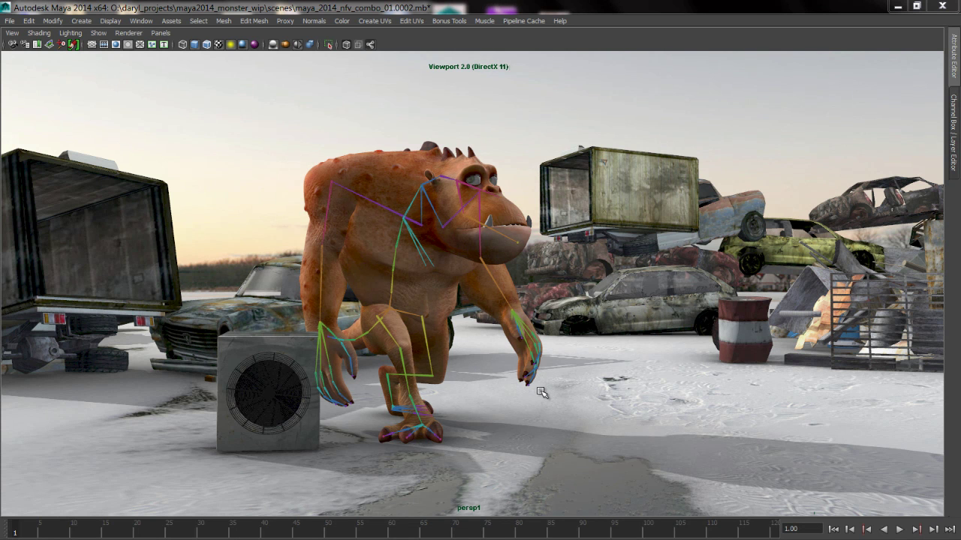
Enable depth of field in the viewport, select its persp1 camera and show the camera's attributes
mouse_move(523, 386)
middle_mouse_down("alt")
mouse_move(495, 384)
mouse_move(516, 384)
middle_mouse_up("alt")
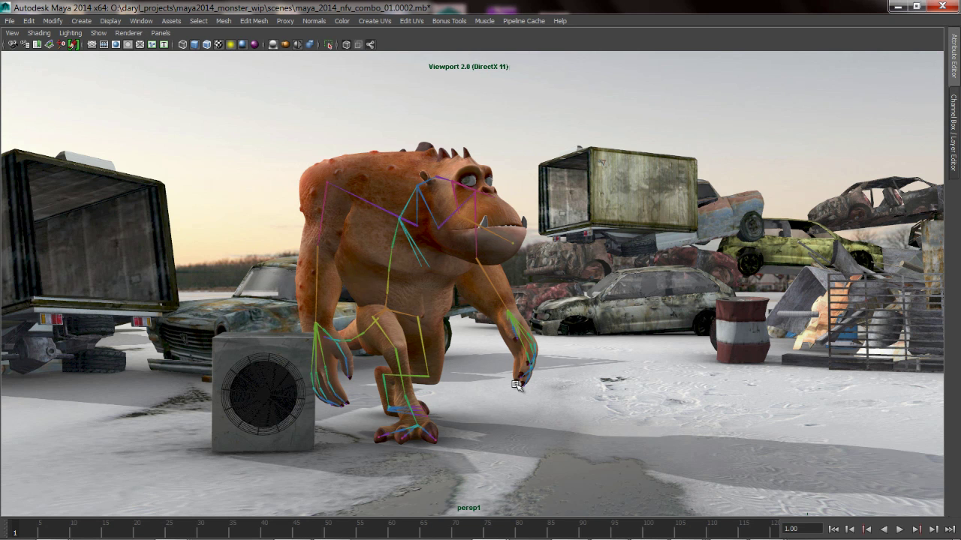
mouse_move(517, 383)
middle_mouse_down("alt")
mouse_move(496, 381)
mouse_move(504, 386)
middle_mouse_up("alt")
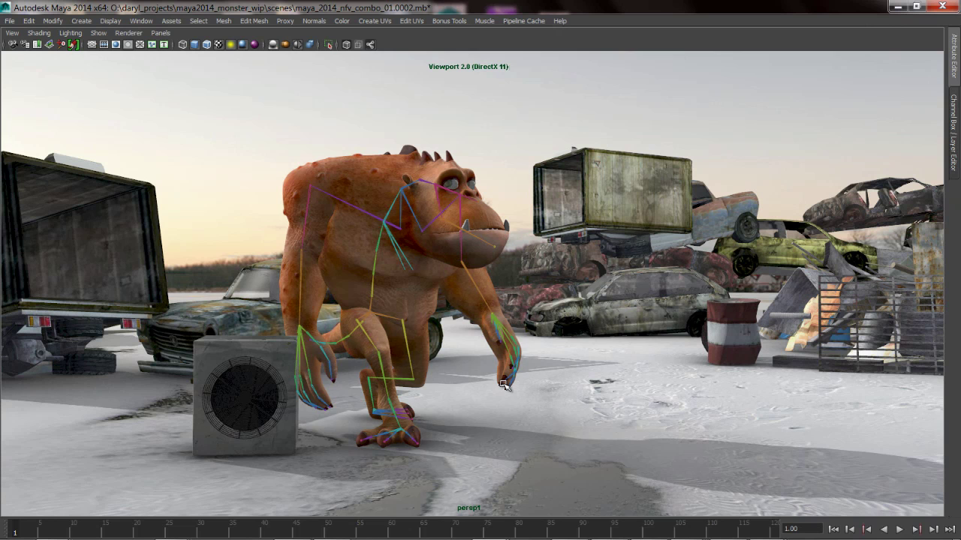
left_click(310, 45)
key("space")
left_click_drag(435, 223, 504, 259)
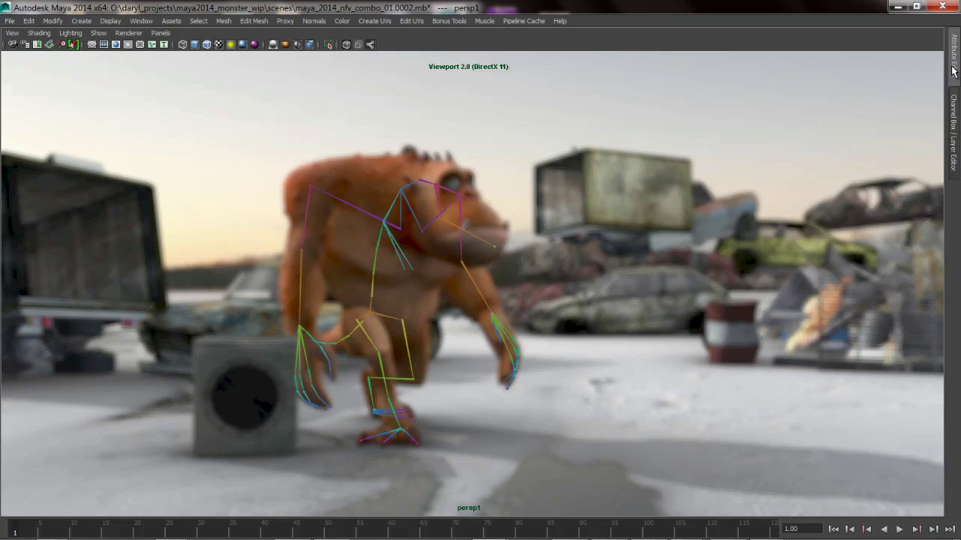
key("ctrl+a")
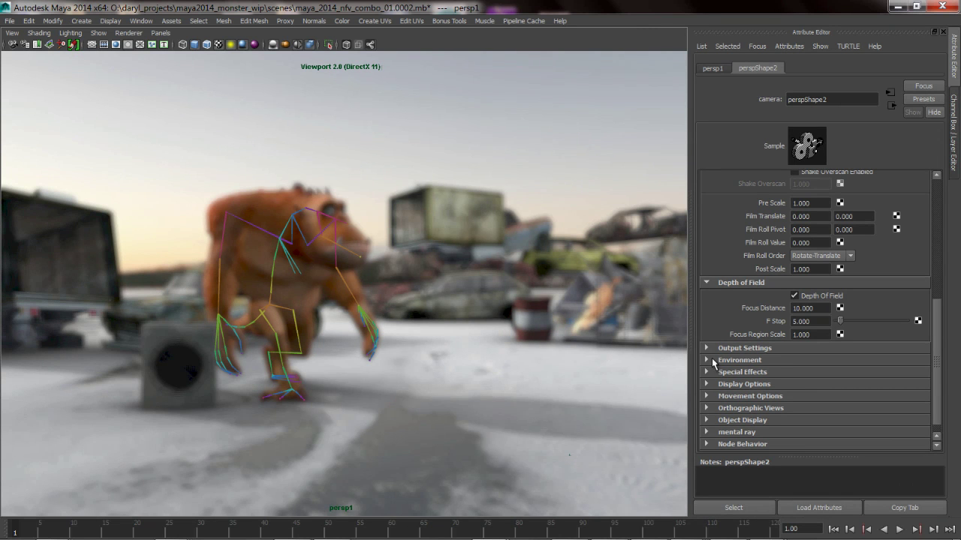
Compare the view with the camera's Depth of Field attribute switched off and back on
left_click(708, 283)
left_click(707, 324)
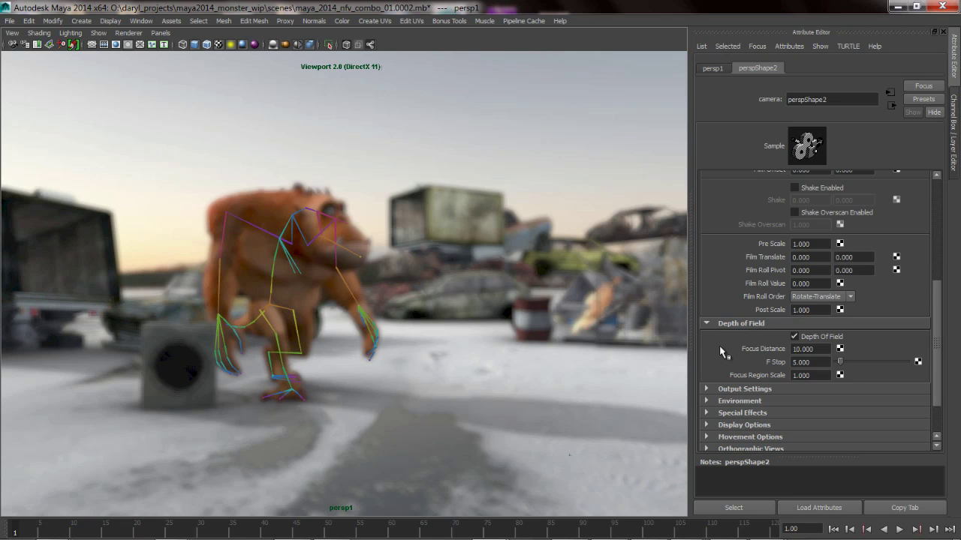
left_click(795, 336)
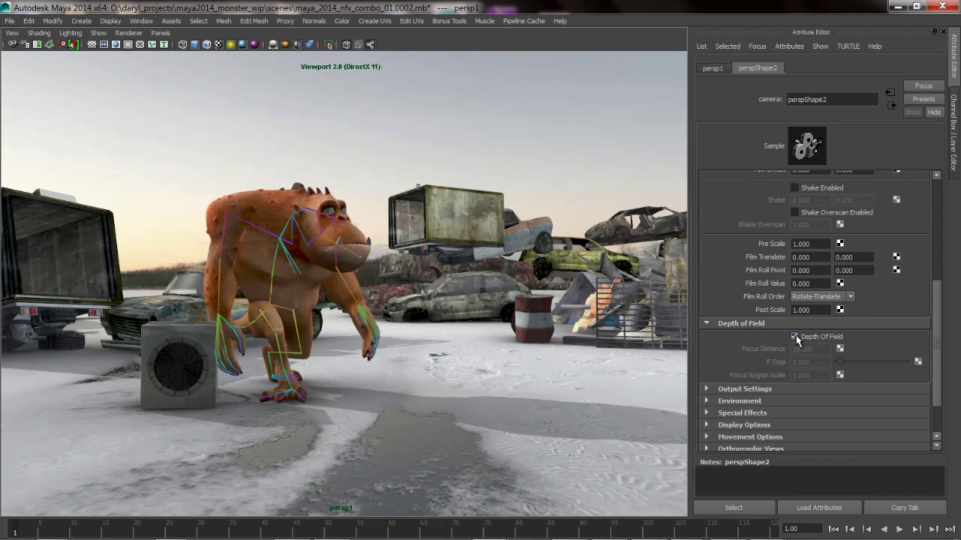
left_click(795, 336)
Set the camera's Focus Region Scale to 0.01 while viewing the creature's back up close
right_click_drag(264, 287, 377, 287, "alt")
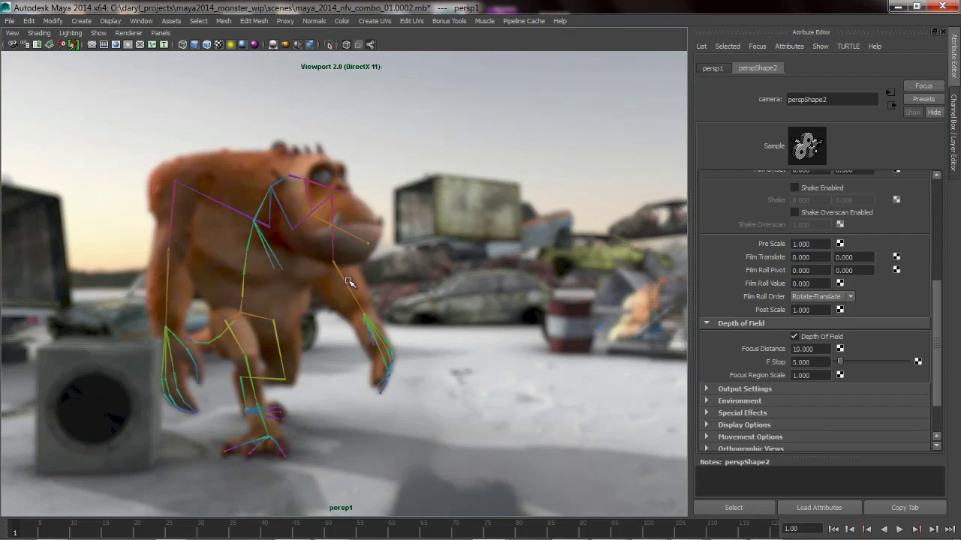
middle_click_drag(350, 281, 428, 287, "alt")
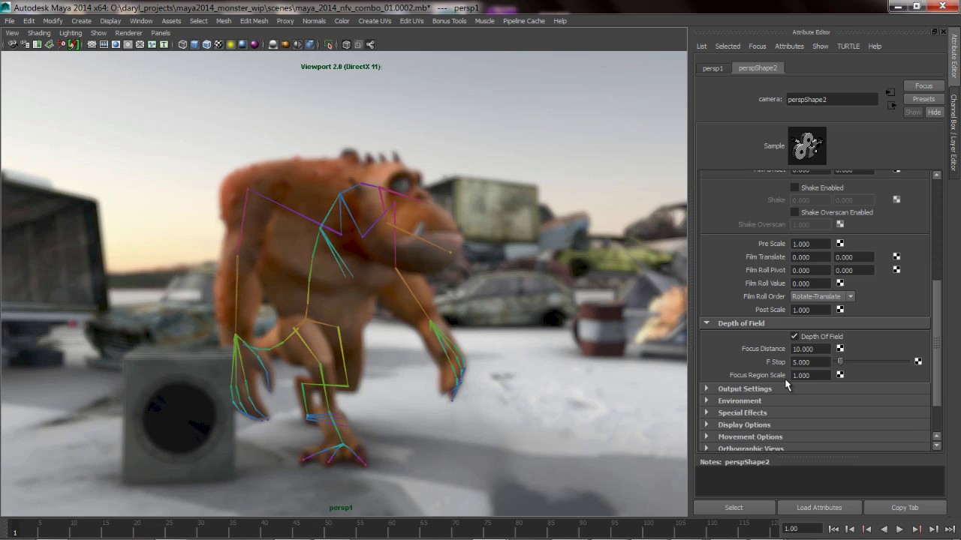
left_click_drag(289, 251, 374, 352, "alt")
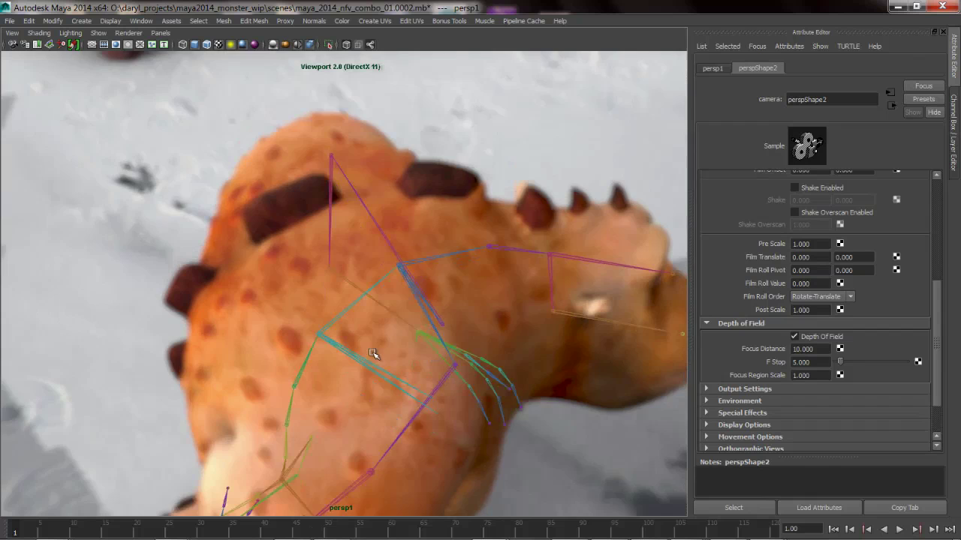
right_click_drag(374, 352, 436, 354, "alt")
left_click_drag(436, 354, 440, 347, "alt")
right_click_drag(440, 348, 459, 349, "alt")
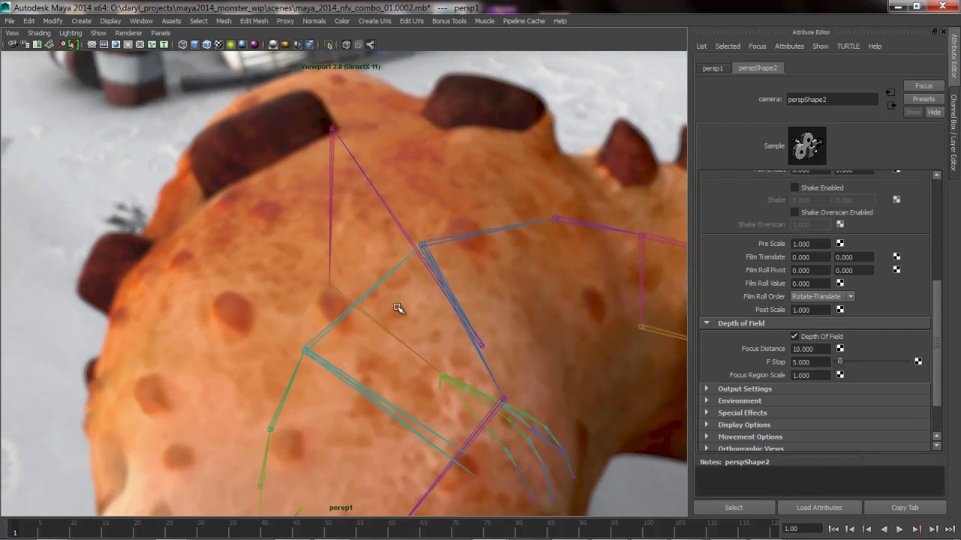
middle_click_drag(400, 301, 405, 354, "alt")
left_click_drag(405, 354, 388, 350, "alt")
right_click_drag(388, 349, 408, 346, "alt")
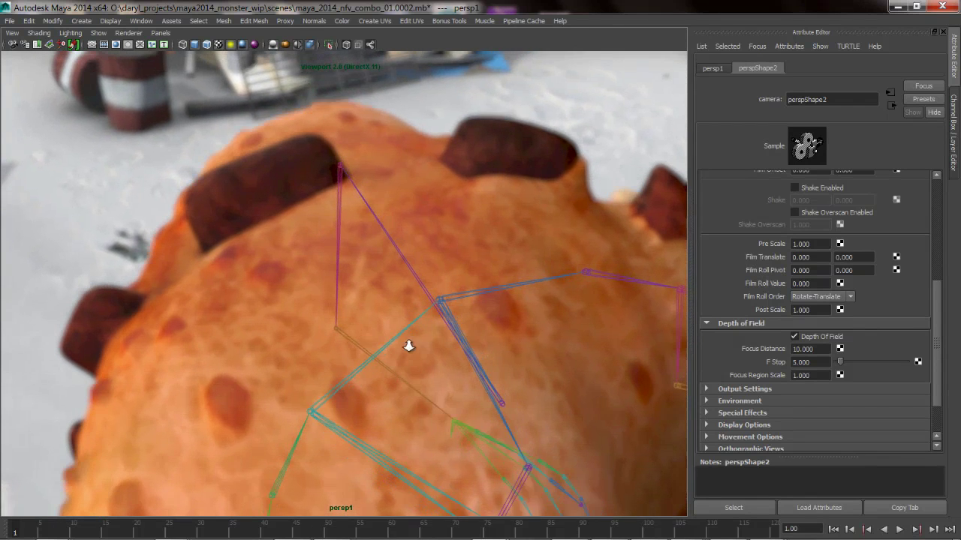
middle_click_drag(403, 334, 405, 324, "alt")
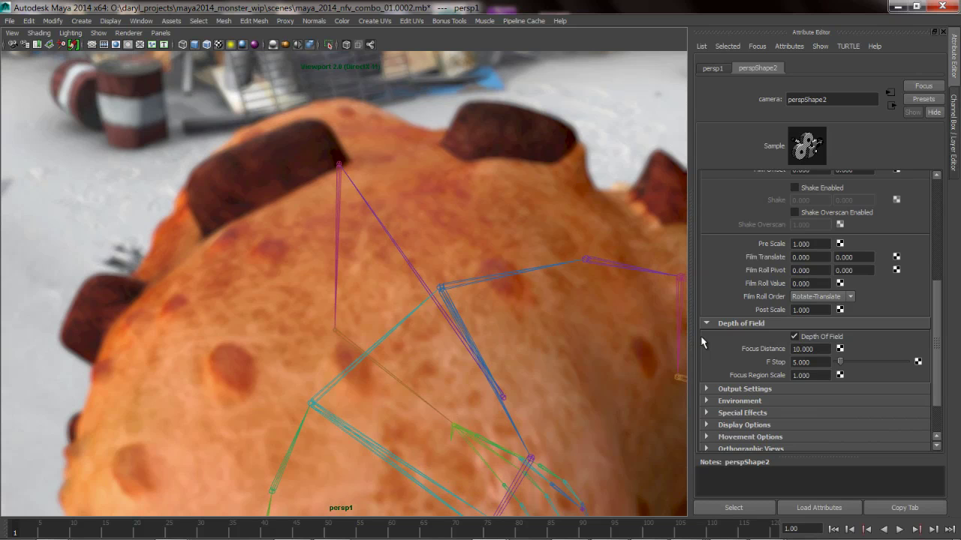
left_click(822, 375)
double_click(820, 375)
key("BackSpace")
type(".01")
key("Return")
Set the persp1 camera's Focus Distance to 50
right_click_drag(287, 254, 253, 251, "alt")
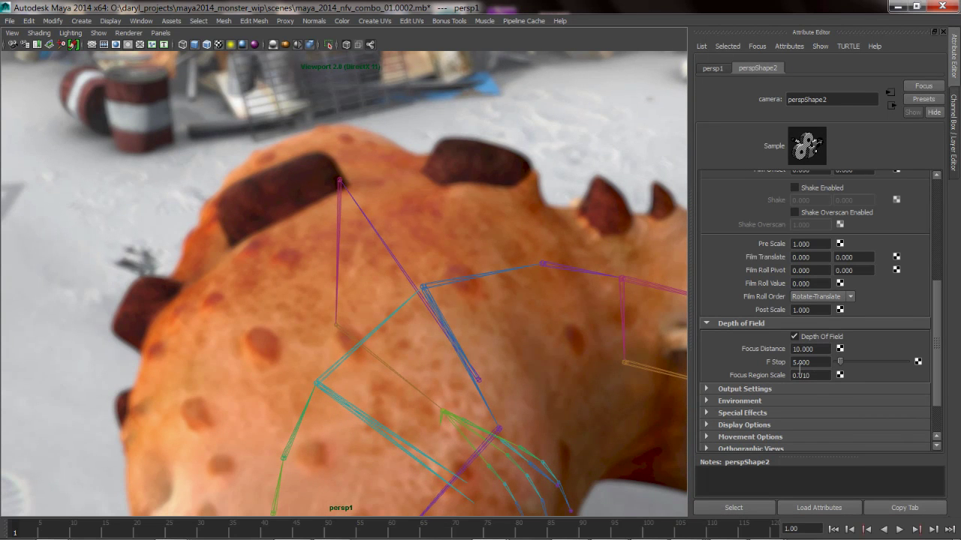
left_click_drag(402, 336, 390, 335, "alt")
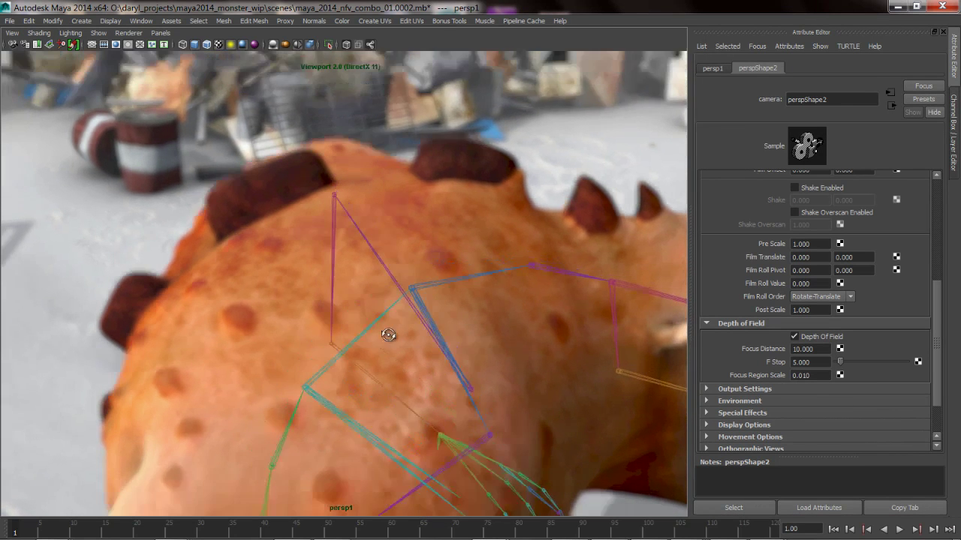
right_click_drag(373, 335, 407, 339, "alt")
middle_click_drag(385, 291, 390, 272, "alt")
right_click_drag(390, 272, 373, 281, "alt")
double_click(823, 349)
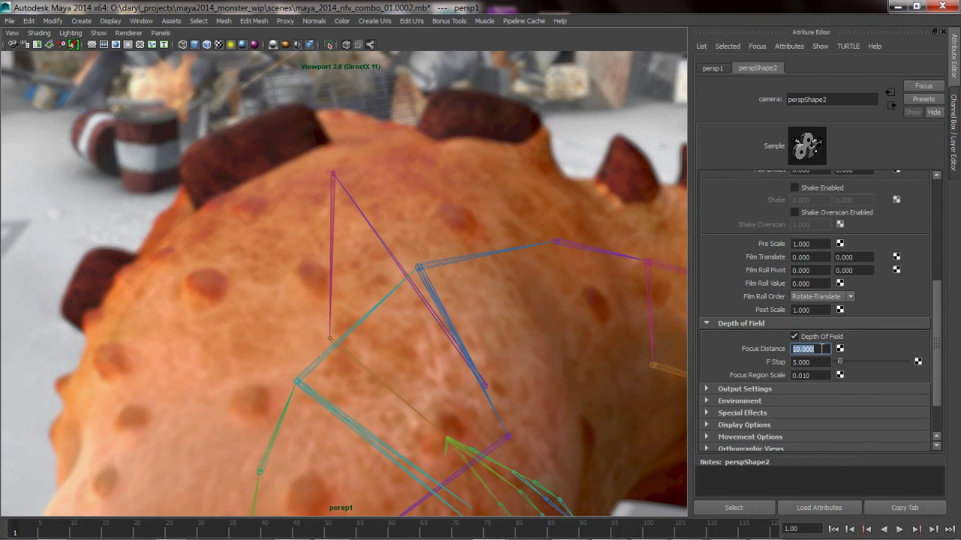
type("50")
key("Return")
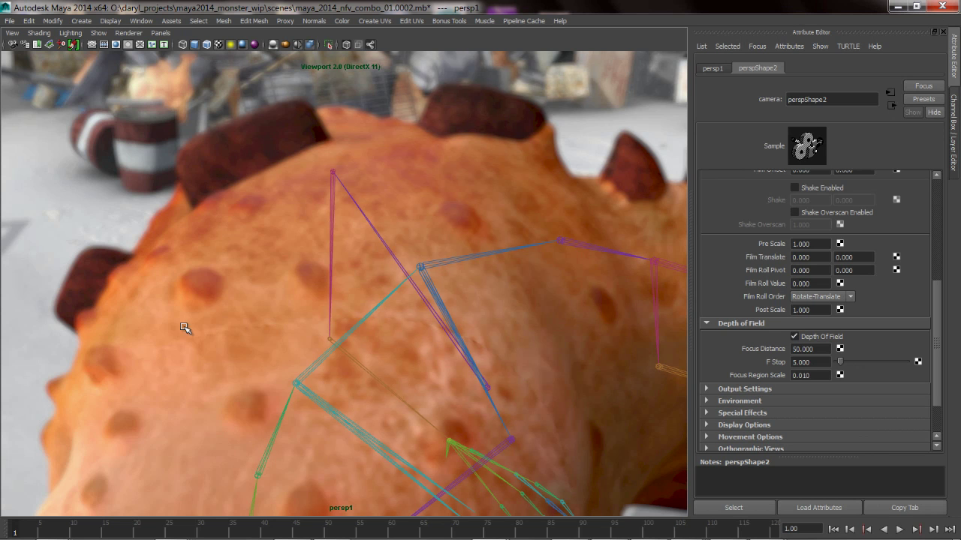
Set the persp1 camera's Focus Region Scale to 0.05
right_click_drag(401, 337, 422, 336, "alt")
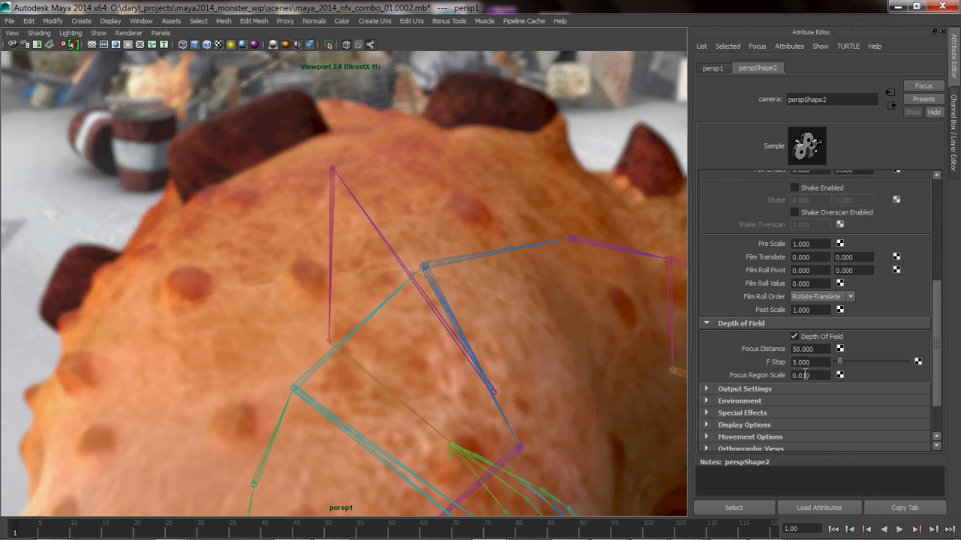
left_click_drag(804, 374, 814, 375)
type("50")
middle_click_drag(341, 281, 354, 276, "alt")
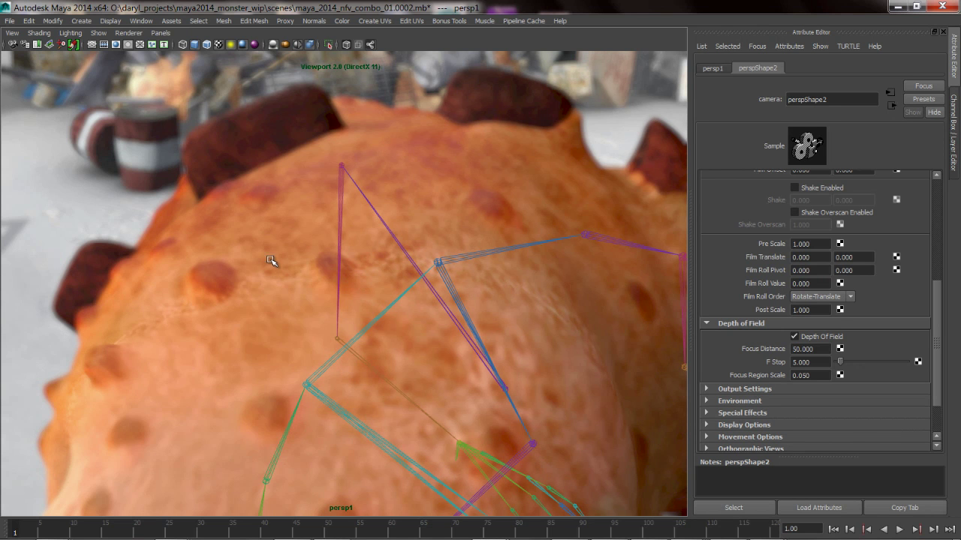
middle_click_drag(285, 277, 309, 297, "alt")
Set the Focus Region Scale of the camera's depth of field to 0.1
left_click_drag(799, 376, 813, 376)
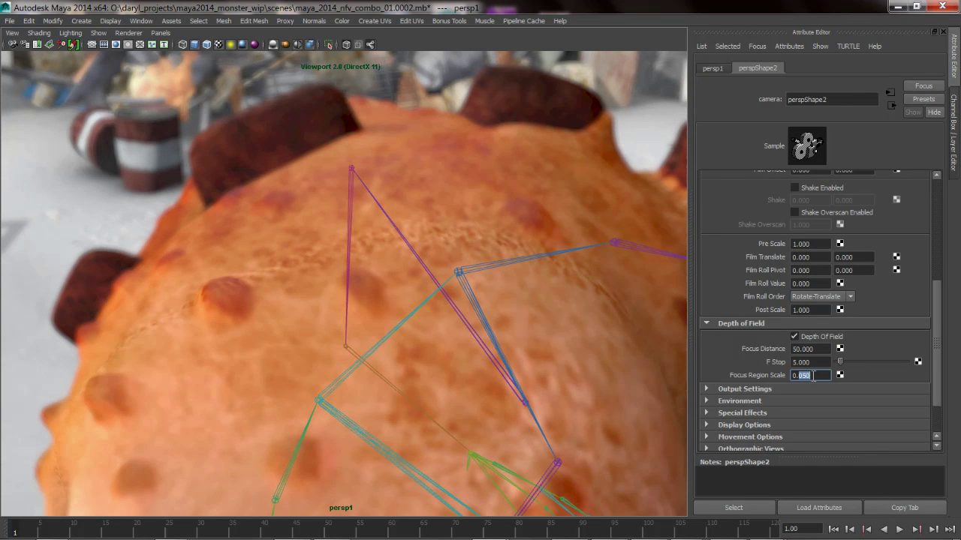
type("1")
right_click_drag(329, 305, 292, 306, "alt")
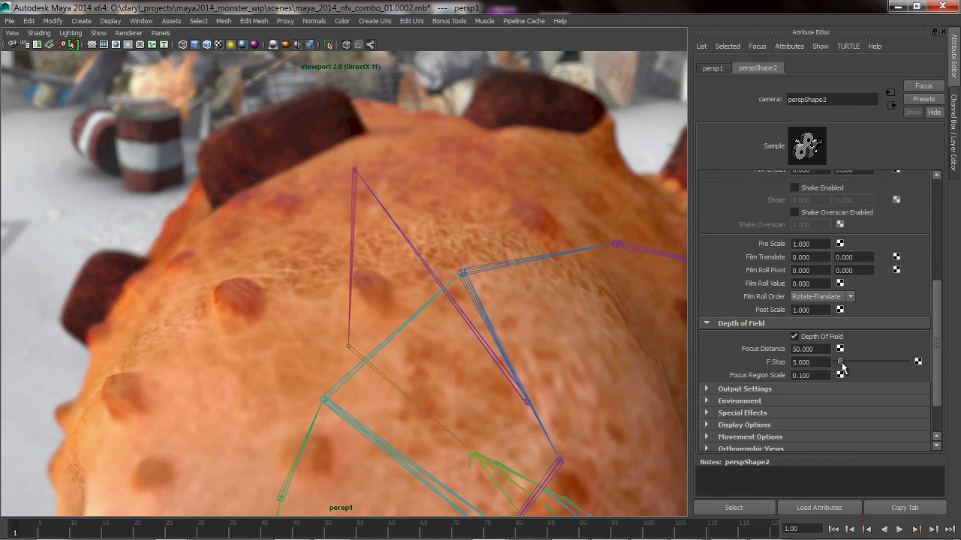
Set the camera's F Stop to 22 and check the blur across the creature's back
mouse_move(841, 361)
left_mouse_down()
mouse_move(851, 363)
mouse_move(833, 362)
left_mouse_up()
left_click_drag(799, 376, 853, 371)
left_click_drag(285, 263, 270, 262, "alt")
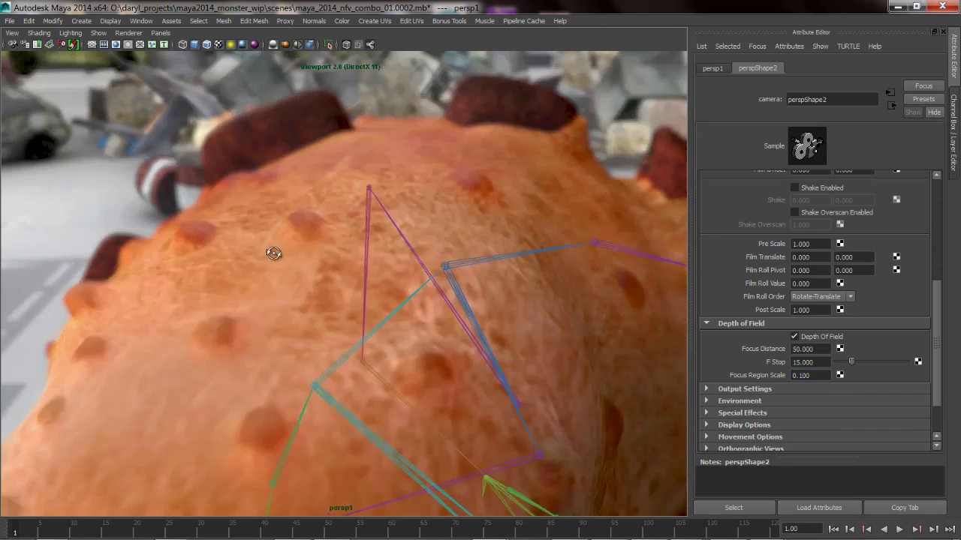
left_click_drag(273, 254, 451, 280, "alt")
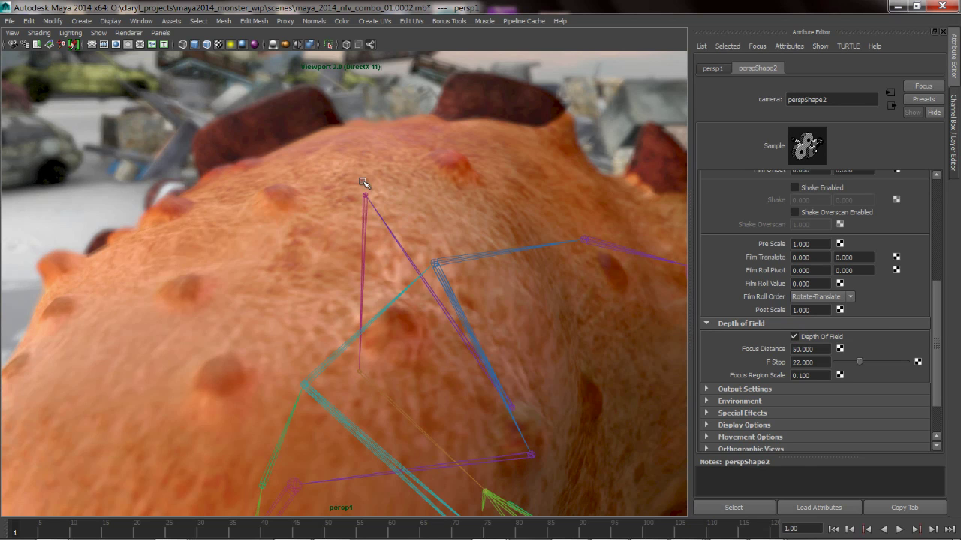
Set the camera's Focus Region Scale to 0.2
double_click(802, 375)
middle_click_drag(270, 224, 273, 230, "alt")
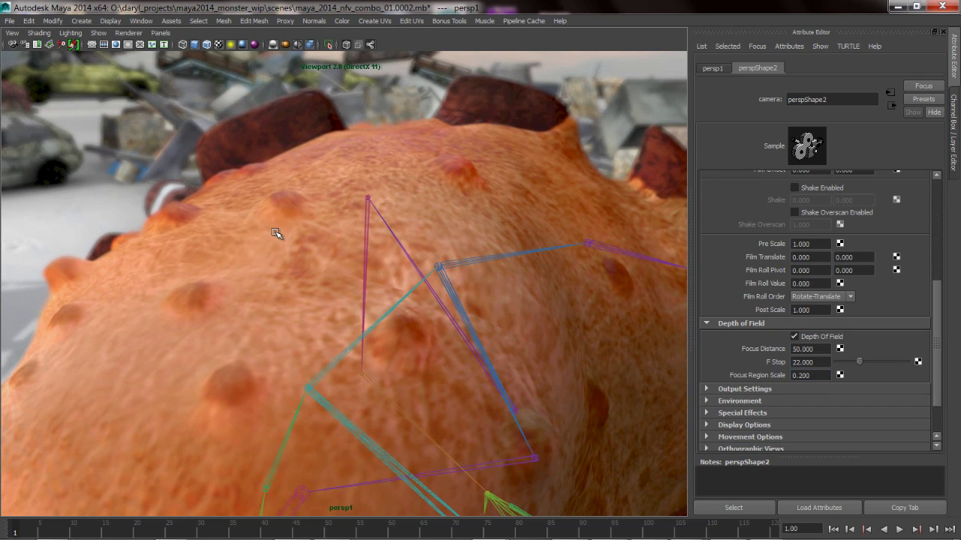
Examine the depth-of-field blur on the creature and junkyard from close up and from farther away
right_click_drag(443, 182, 371, 180, "alt")
left_click_drag(370, 180, 369, 187, "alt")
right_click_drag(369, 187, 477, 228, "alt")
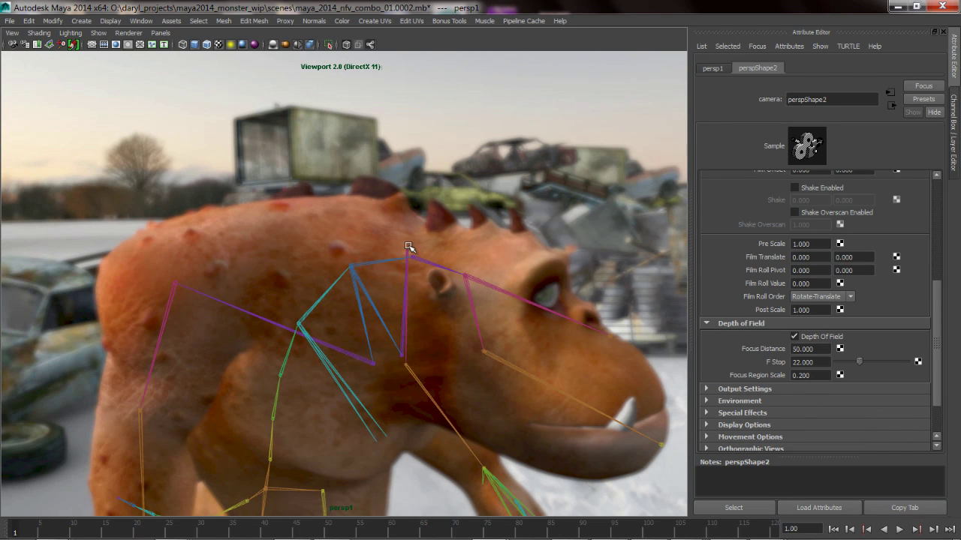
mouse_move(322, 247)
left_mouse_down("alt")
mouse_move(272, 248)
mouse_move(336, 238)
left_mouse_up("alt")
left_click_drag(318, 271, 325, 342, "alt")
right_click_drag(450, 302, 326, 298, "alt")
left_click_drag(325, 298, 338, 369, "alt")
middle_click_drag(338, 369, 336, 263, "alt")
left_click_drag(336, 263, 315, 253, "alt")
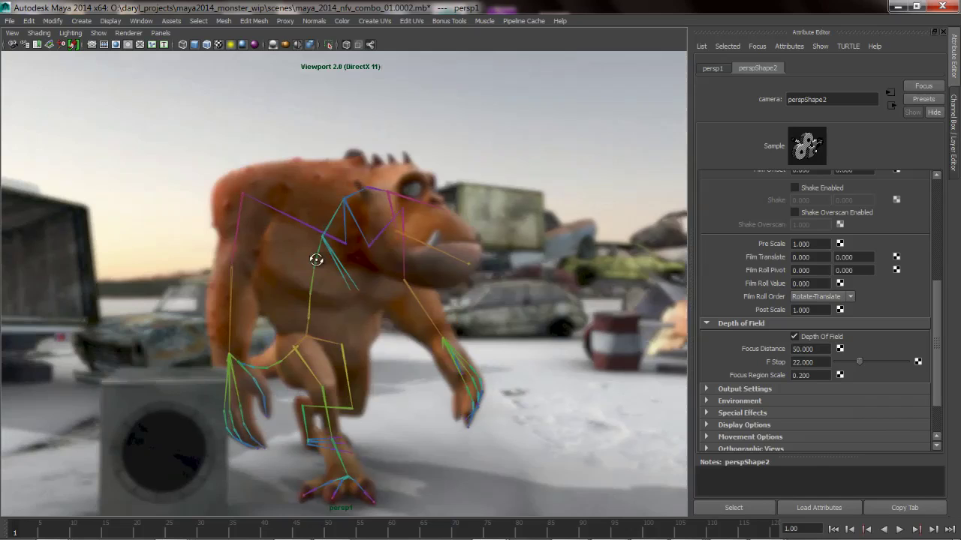
middle_click_drag(354, 309, 378, 296, "alt")
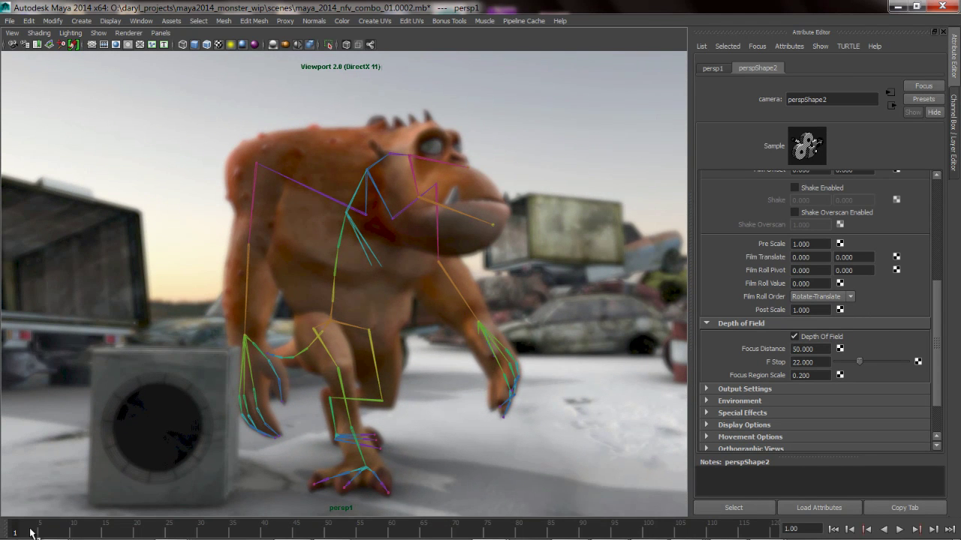
Play the scene briefly, stop it, and examine the creature's blur from the front at several distances
key("alt+v")
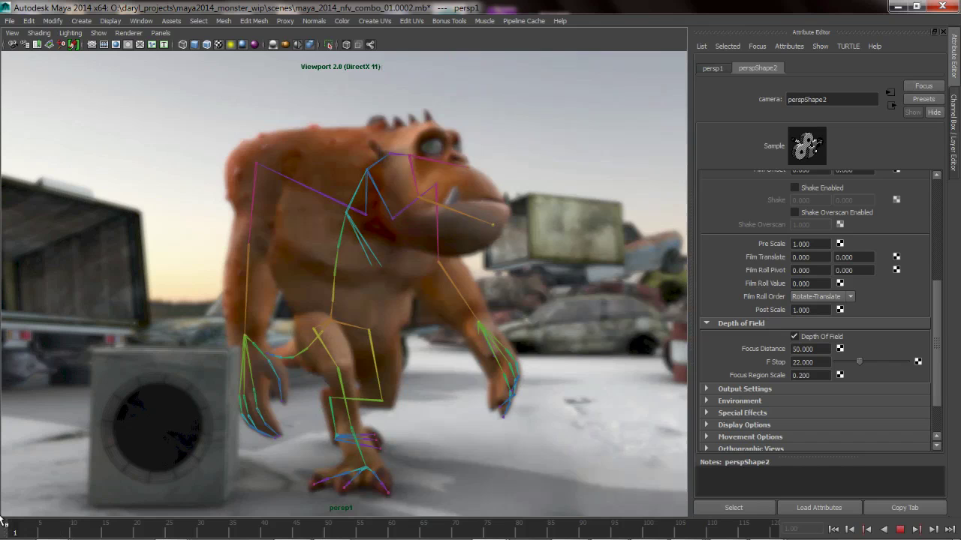
key("alt+v")
left_click_drag(498, 275, 393, 283, "alt")
right_click_drag(392, 283, 354, 301, "alt")
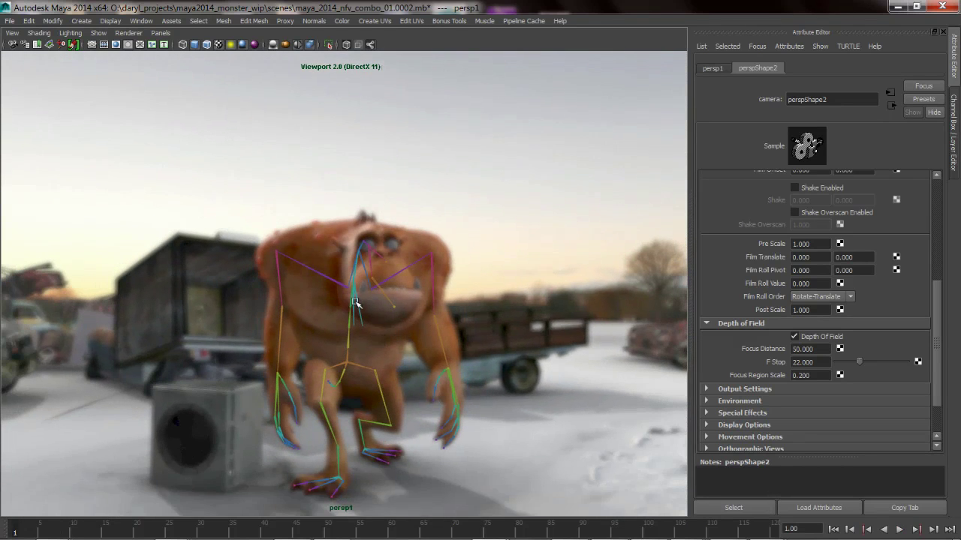
middle_click_drag(354, 301, 364, 271, "alt")
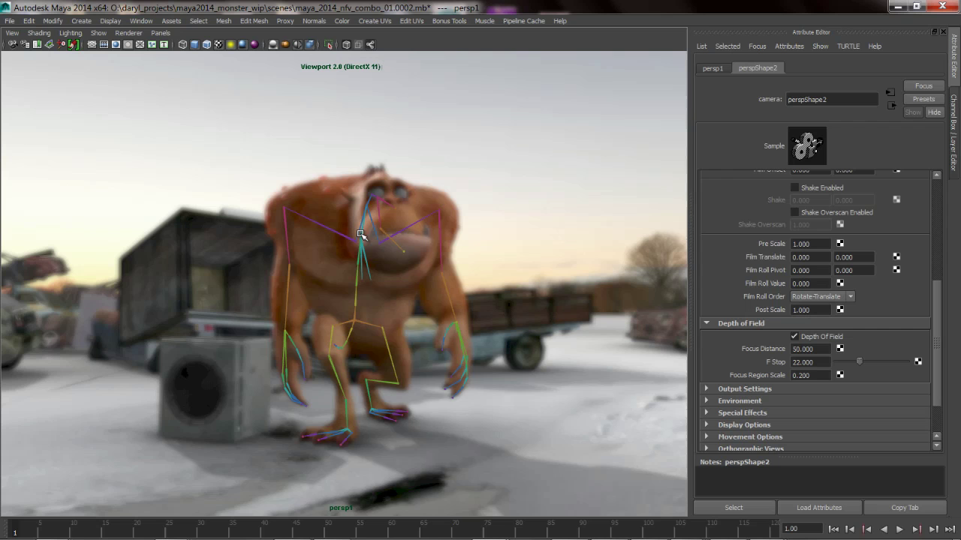
middle_click_drag(359, 271, 369, 394, "alt")
right_click_drag(369, 395, 346, 378, "alt")
middle_click_drag(345, 377, 450, 172, "alt")
middle_click_drag(438, 375, 446, 270, "alt")
middle_click_drag(417, 416, 444, 248, "alt")
right_click_drag(371, 389, 342, 376, "alt")
middle_click_drag(338, 315, 338, 398, "alt")
right_click_drag(473, 294, 409, 308, "alt")
middle_click_drag(409, 307, 408, 405, "alt")
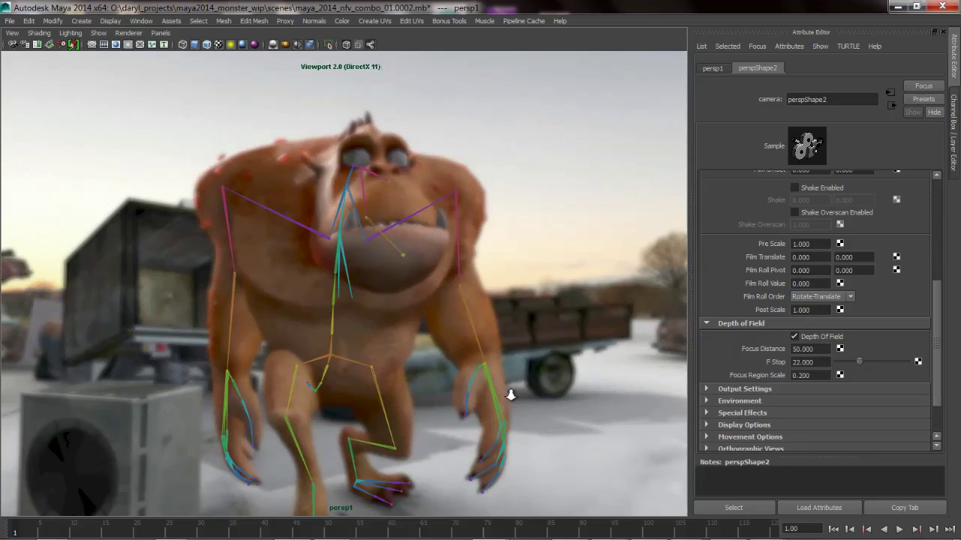
right_click_drag(510, 392, 397, 397, "alt")
left_click_drag(397, 397, 361, 368, "alt")
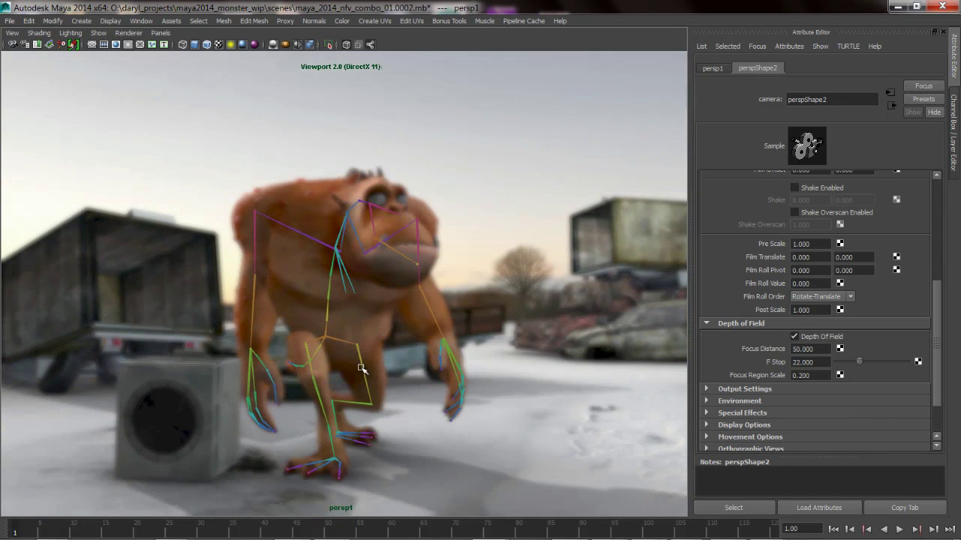
middle_click_drag(357, 371, 396, 365, "alt")
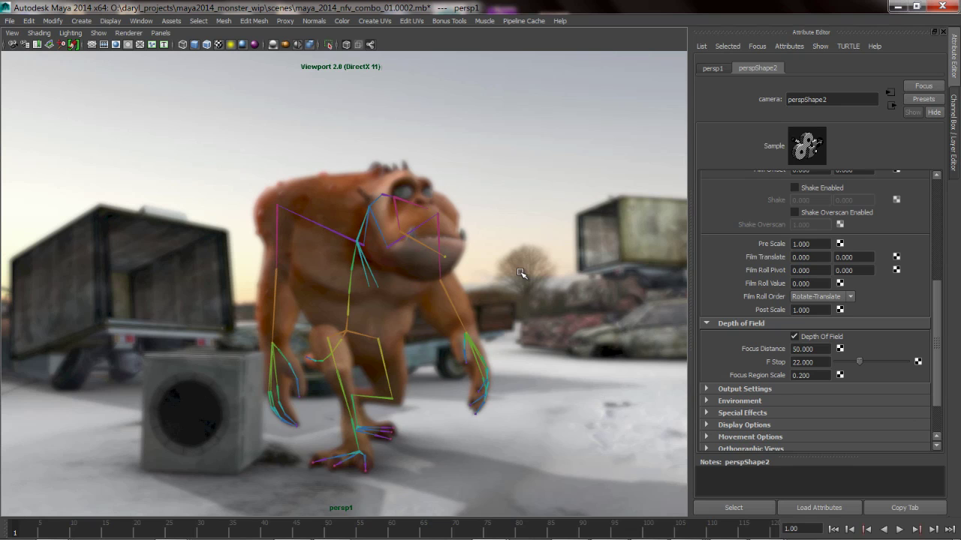
Hide the camera's attributes and frame the whole creature in the enlarged viewport
left_click(954, 75)
right_click_drag(414, 237, 335, 242, "alt")
middle_click_drag(338, 242, 288, 241, "alt")
right_click_drag(297, 242, 300, 242, "alt")
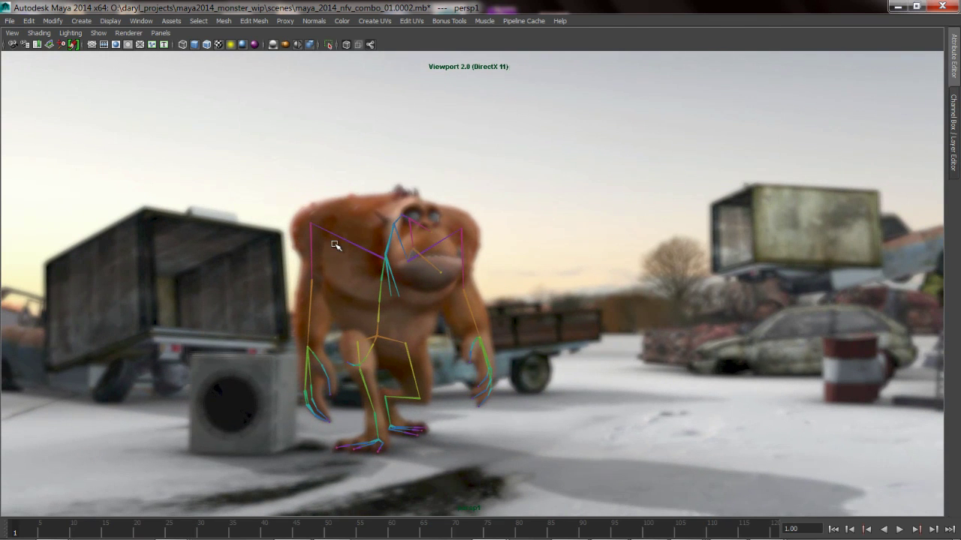
Switch the viewport to the persp camera and frame the creature together with the selected persp1 camera
key("space")
left_click_drag(294, 177, 294, 150)
left_click_drag(300, 233, 279, 218, "alt")
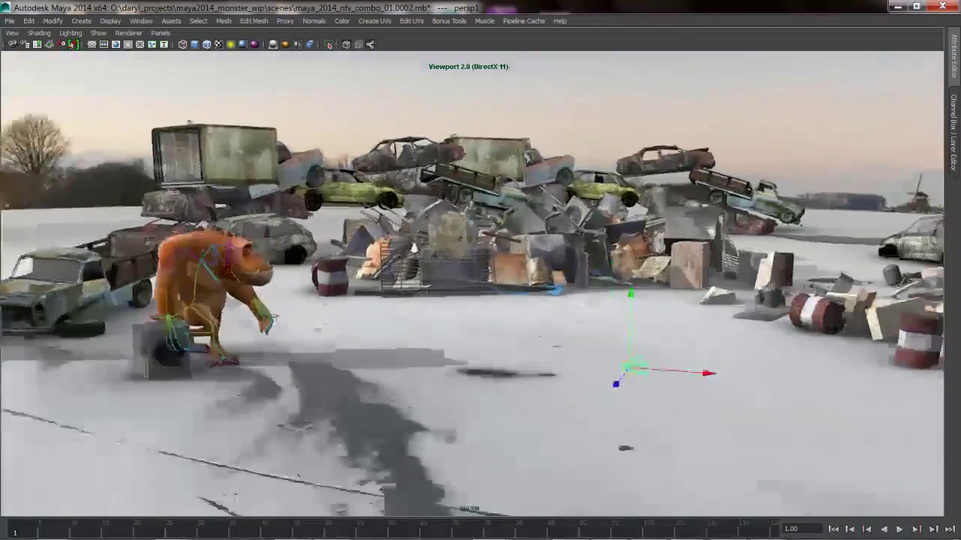
right_click_drag(279, 225, 307, 240, "alt")
middle_click_drag(308, 248, 423, 252, "alt")
mouse_move(422, 252)
right_mouse_down("alt")
mouse_move(456, 255)
mouse_move(412, 253)
right_mouse_up("alt")
middle_click_drag(590, 277, 521, 276, "alt")
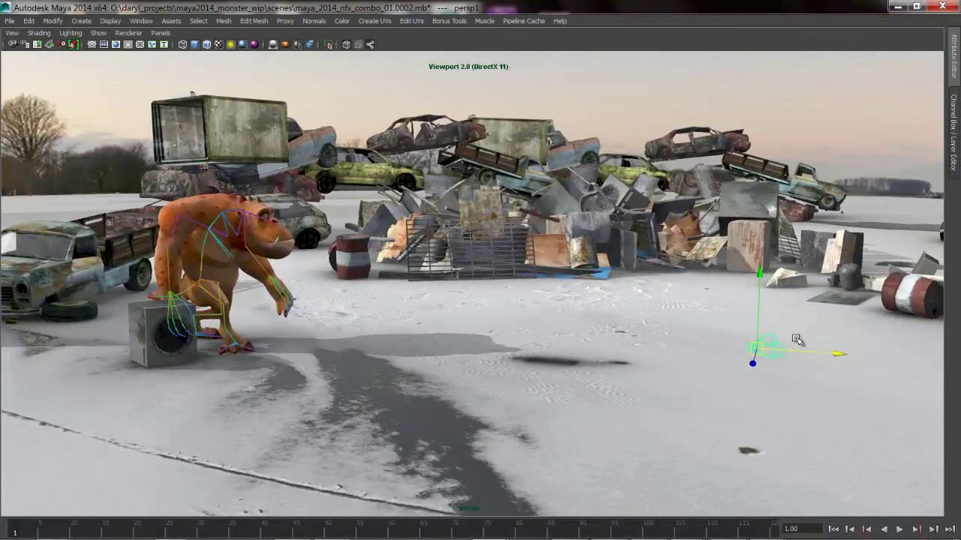
Add a Distance Tool measurement in the persp view from the creature's body to the persp1 camera
middle_click_drag(356, 98, 378, 99, "alt")
middle_click_drag(244, 239, 290, 244, "alt")
key("space")
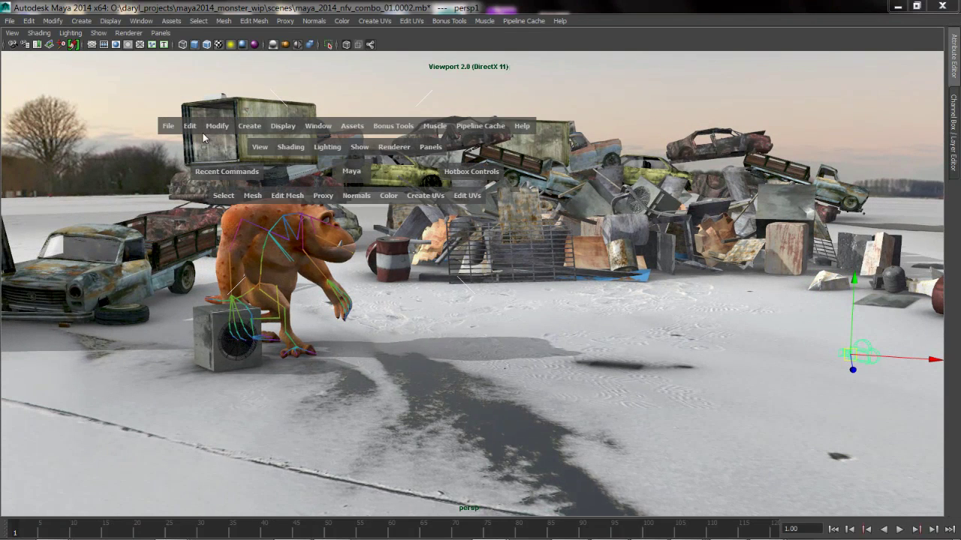
left_click(248, 126)
mouse_move(257, 193)
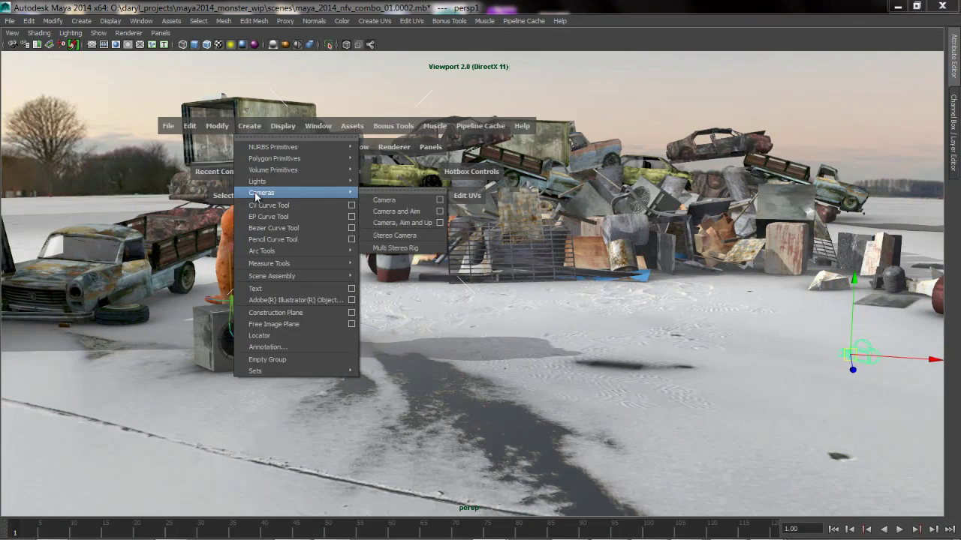
mouse_move(280, 266)
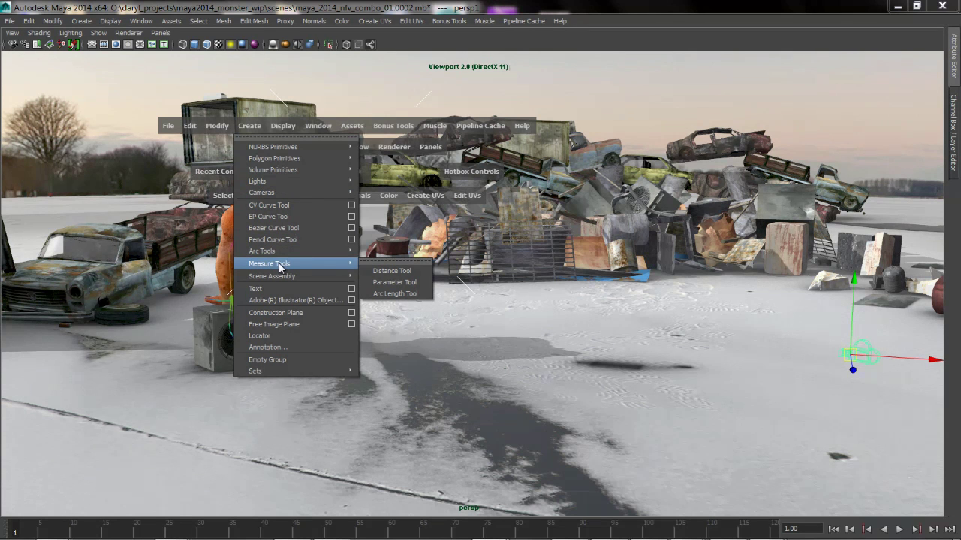
left_click(421, 275)
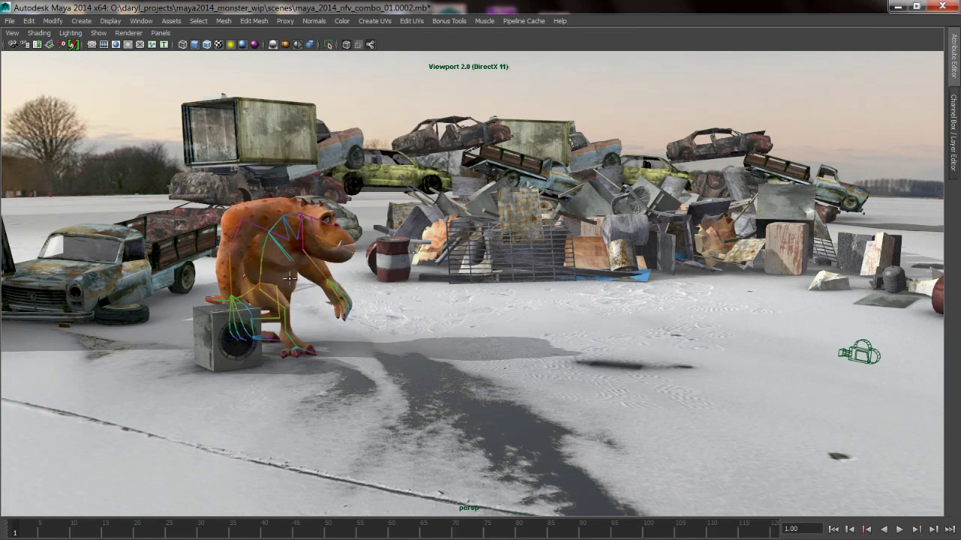
left_click(263, 266)
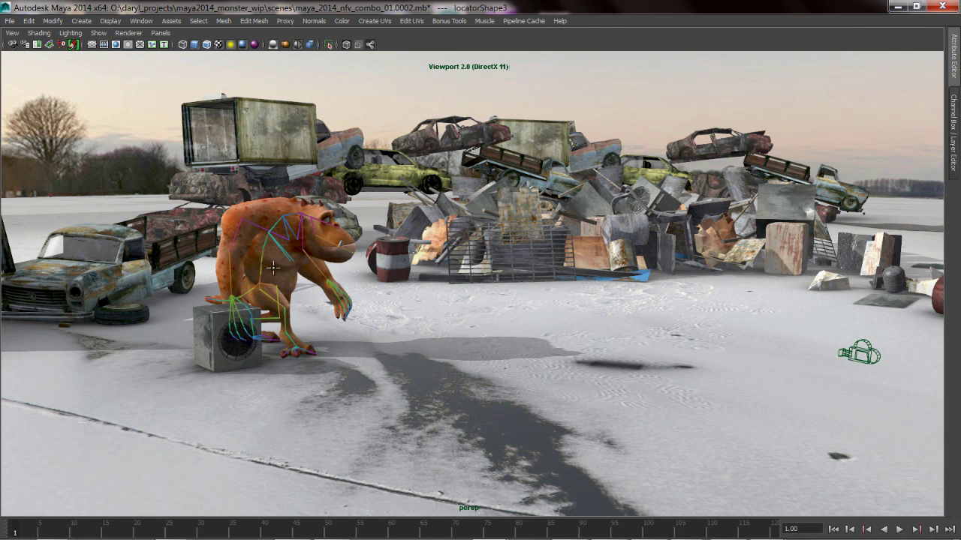
left_click(851, 356)
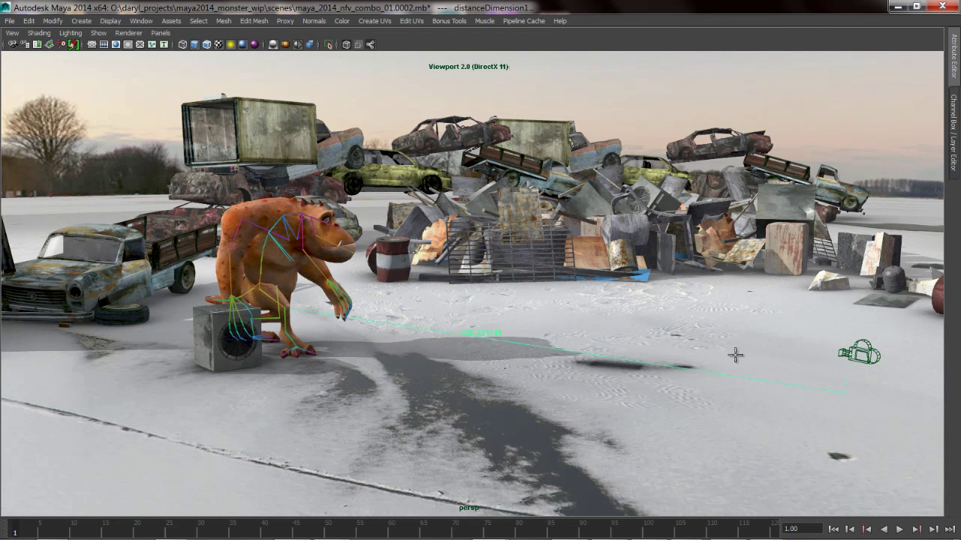
key("w")
Show the Outliner beside the persp view and select locator3, locator4 and distanceDimension1 in turn
middle_click_drag(620, 364, 597, 339, "alt")
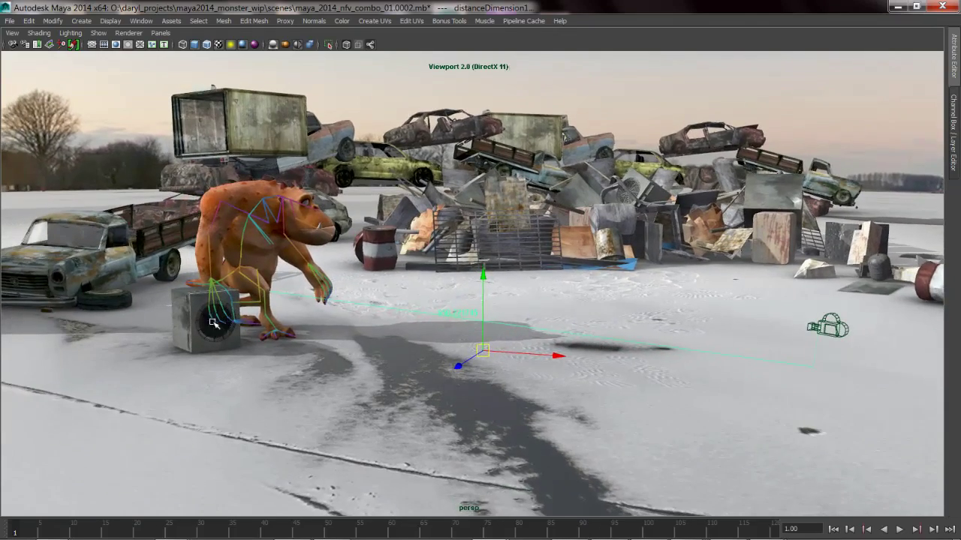
mouse_move(282, 294)
left_mouse_down("alt")
mouse_move(243, 305)
mouse_move(232, 297)
mouse_move(290, 292)
mouse_move(259, 297)
mouse_move(268, 292)
left_mouse_up("alt")
middle_click_drag(401, 303, 392, 311, "alt")
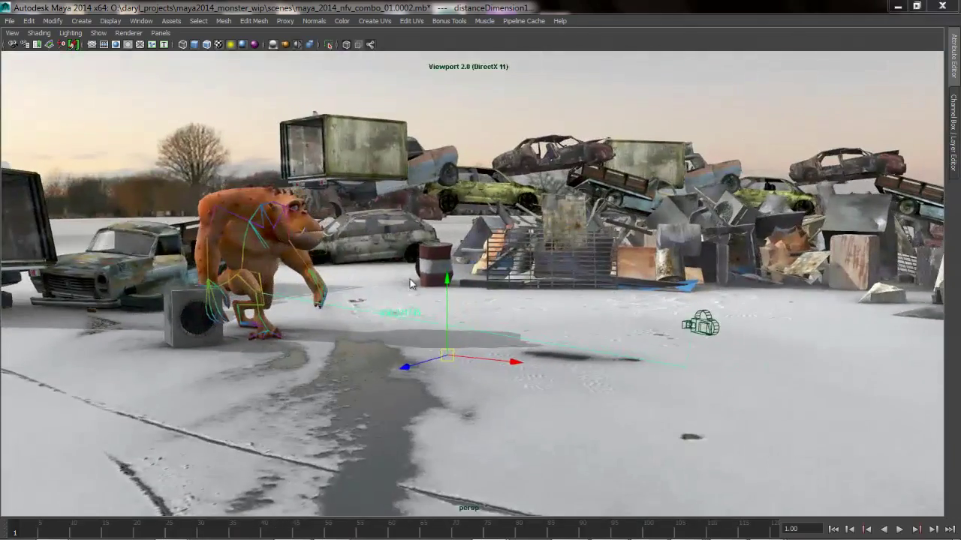
key("space")
left_click_drag(408, 147, 410, 210)
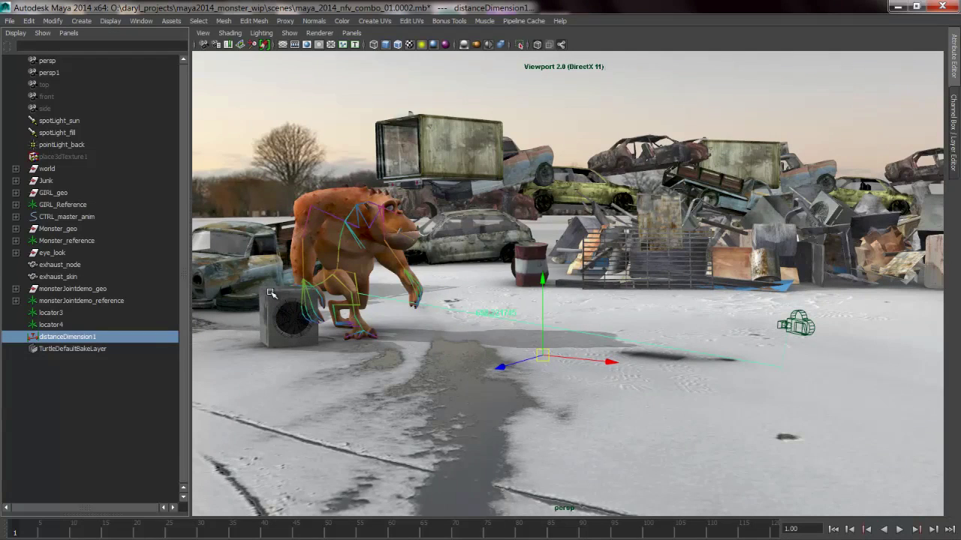
left_click(51, 312)
left_click(53, 324)
left_click(56, 336)
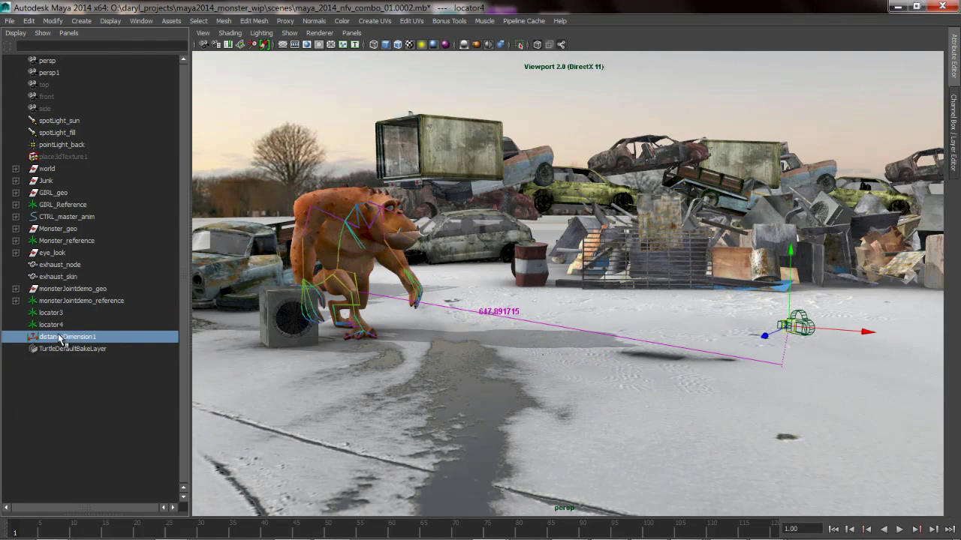
Parent locator4 under the persp1 camera so the measurement's camera end follows it
left_click(143, 325)
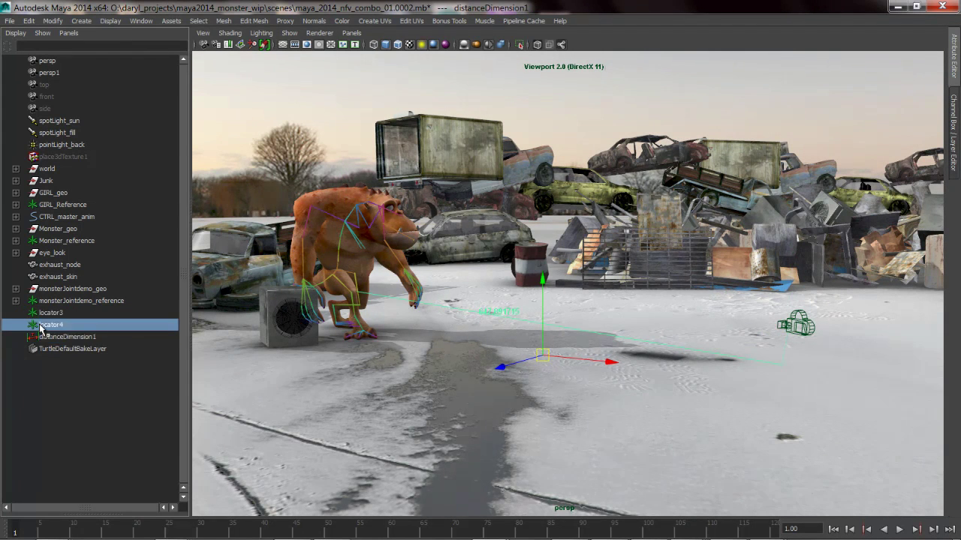
middle_click_drag(726, 308, 709, 310, "alt")
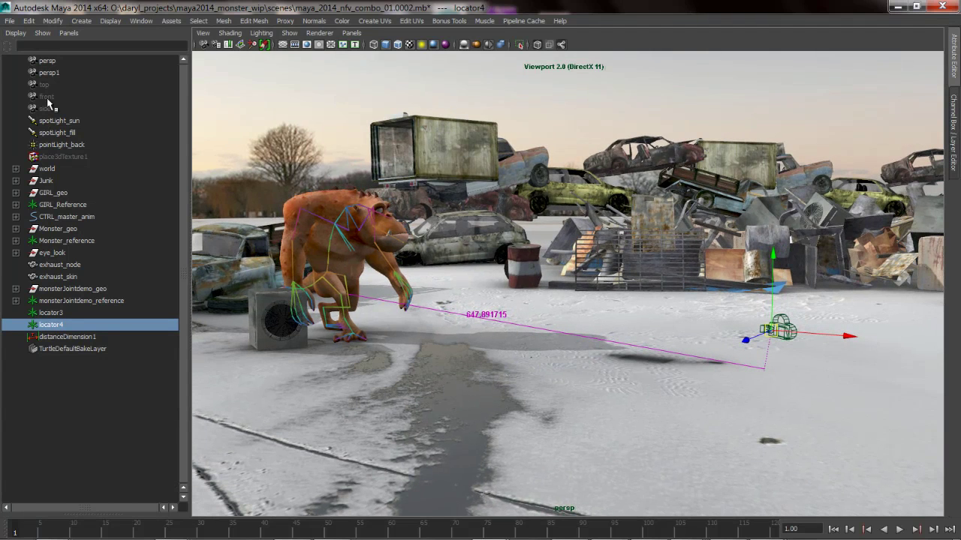
left_click(54, 72, "ctrl")
key("p")
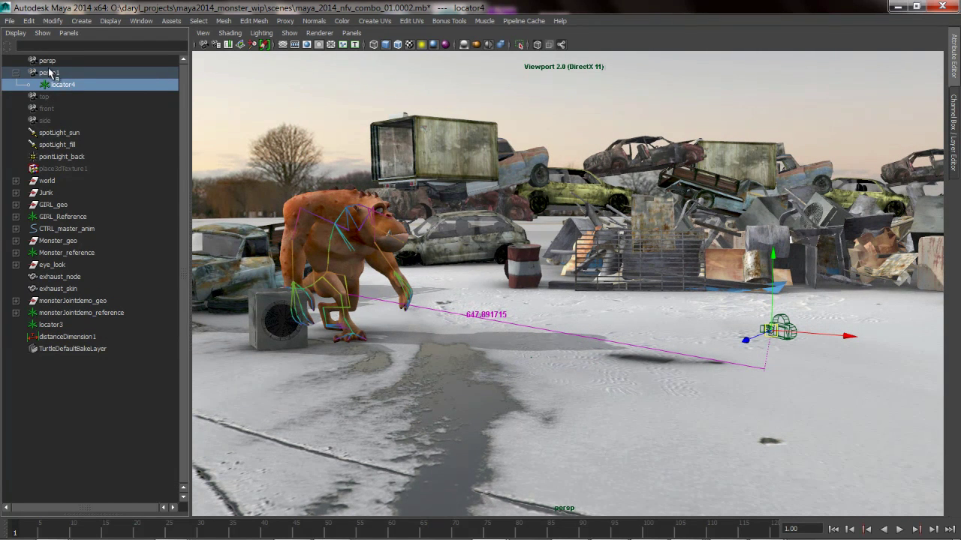
Move the persp1 camera closer to the creature along X until the measured distance is about 485 units
left_click(49, 73)
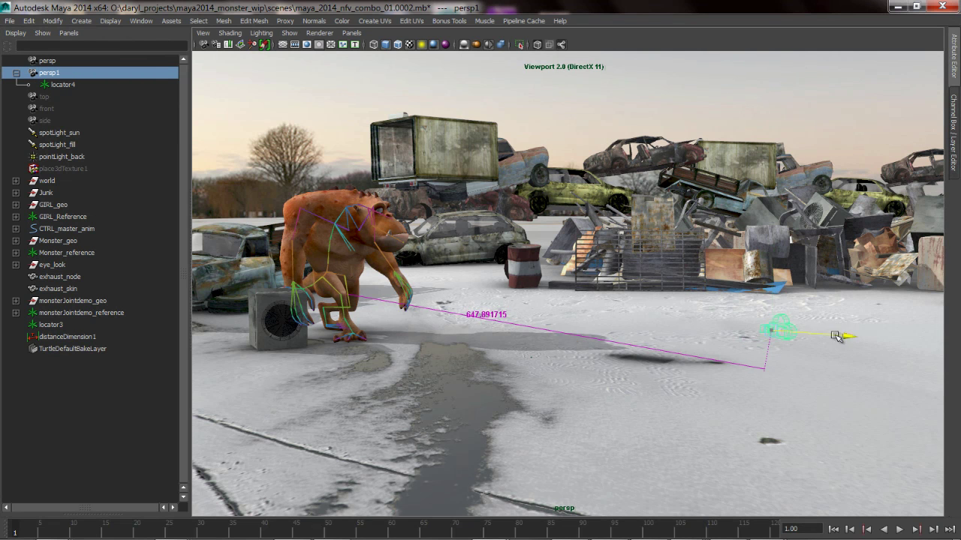
left_click_drag(842, 335, 634, 340)
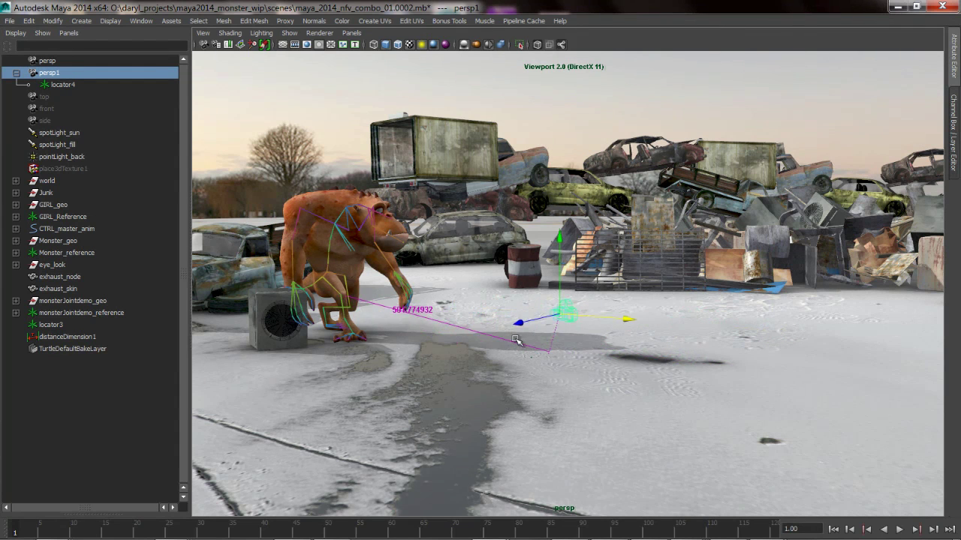
left_click_drag(514, 339, 496, 335, "alt")
left_click_drag(438, 345, 506, 347, "alt")
right_click_drag(506, 348, 629, 355, "alt")
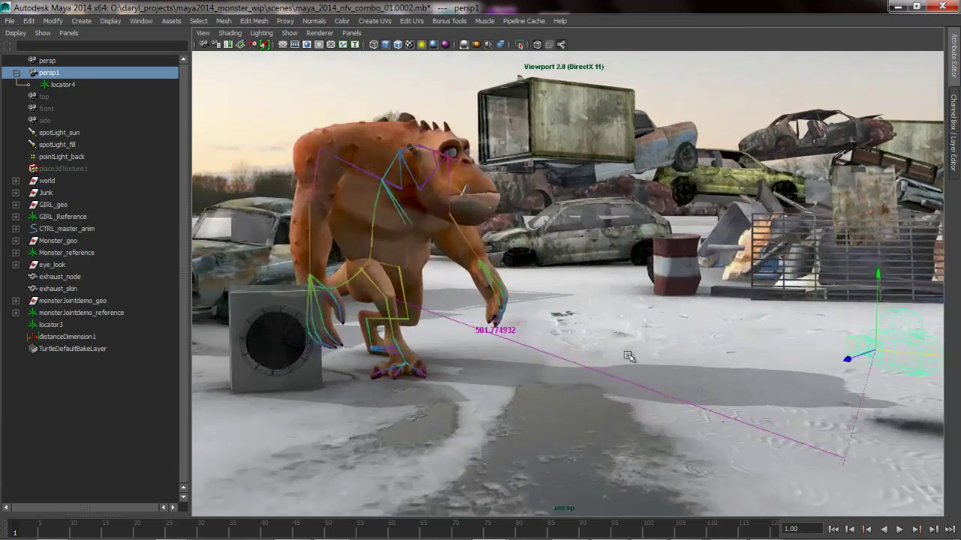
left_click_drag(629, 355, 565, 348, "alt")
left_click_drag(719, 361, 694, 272, "alt")
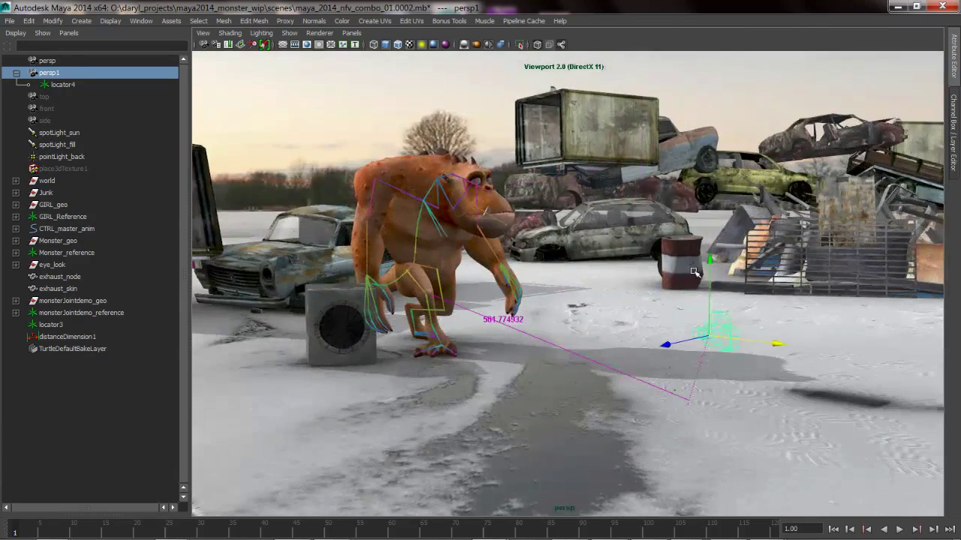
left_click_drag(778, 343, 742, 342)
right_click_drag(224, 326, 231, 324, "alt")
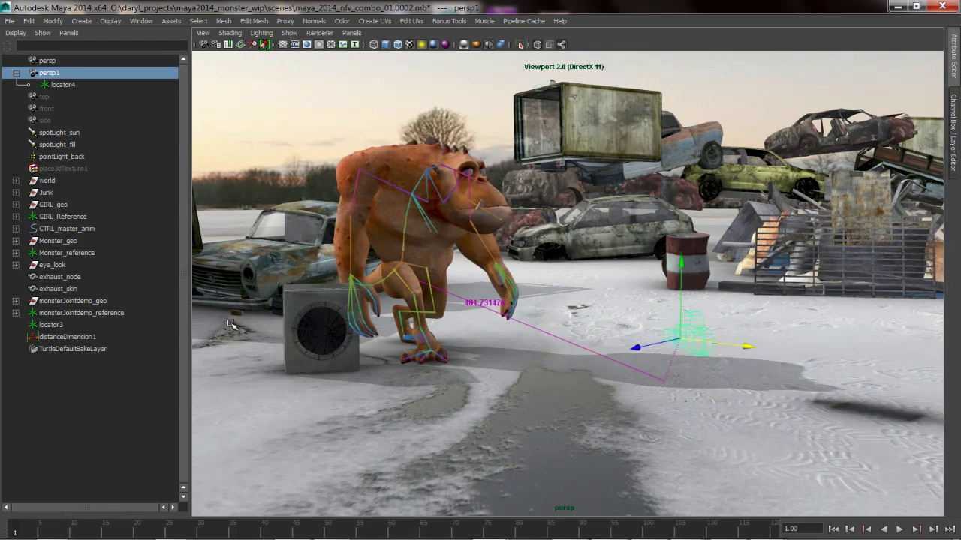
Raise locator3 to the creature's upper body and shift it sideways and forward, about 435 units from the camera
left_click(43, 324)
left_click_drag(481, 309, 497, 324, "alt")
left_click_drag(474, 170, 478, 117)
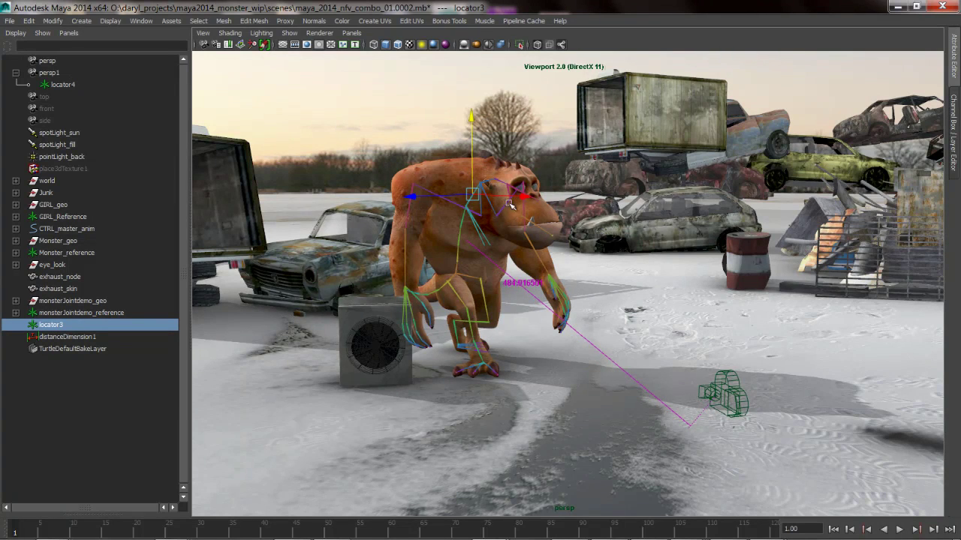
left_click_drag(529, 198, 518, 182)
left_click_drag(453, 192, 471, 250)
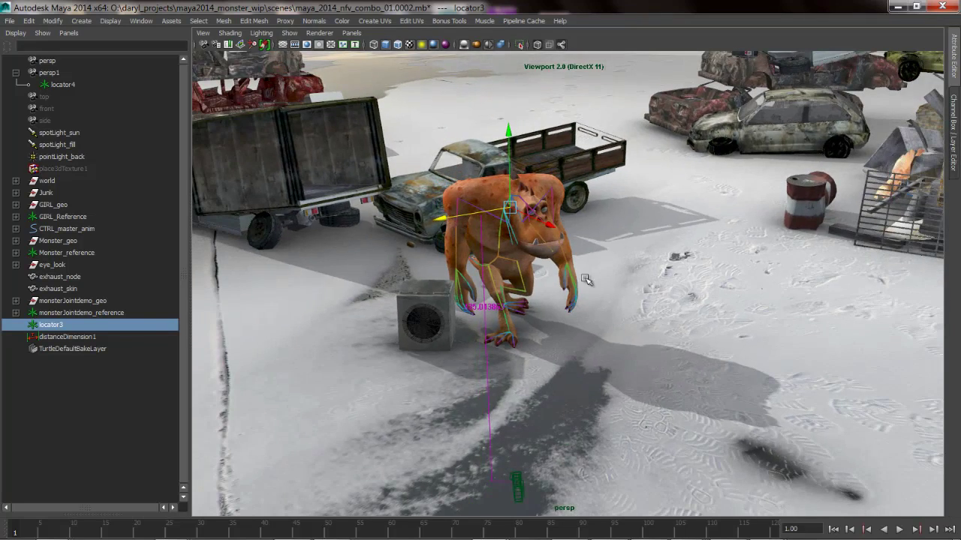
left_click_drag(533, 310, 466, 268, "alt")
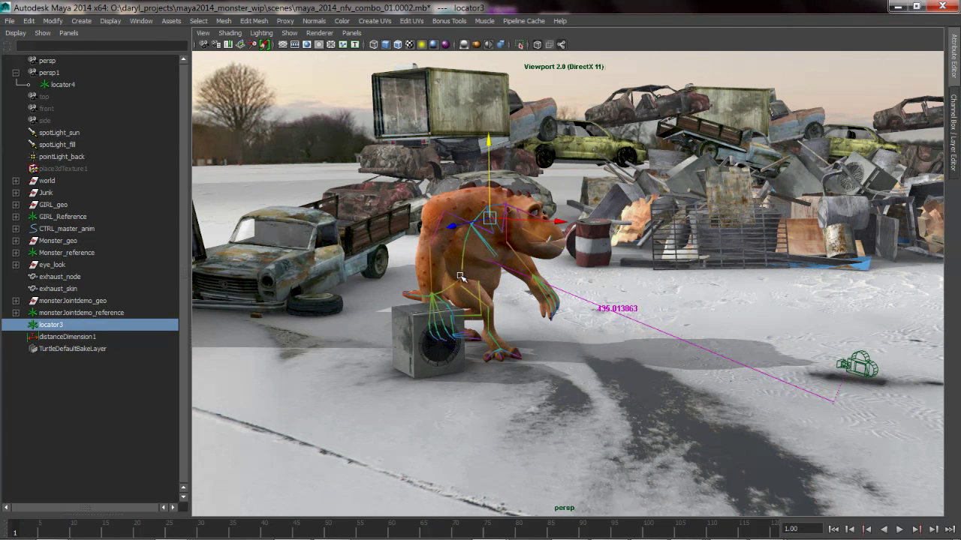
Point constrain locator3 to the Monster_C_Hips joint on the X and Z axes only, with Maintain offset enabled
middle_click_drag(453, 300, 430, 291, "alt")
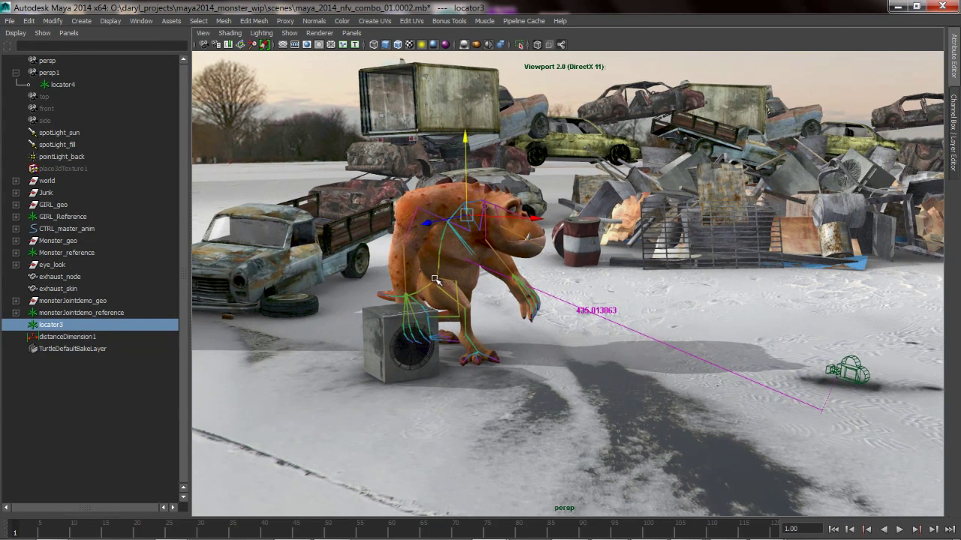
left_click(436, 279)
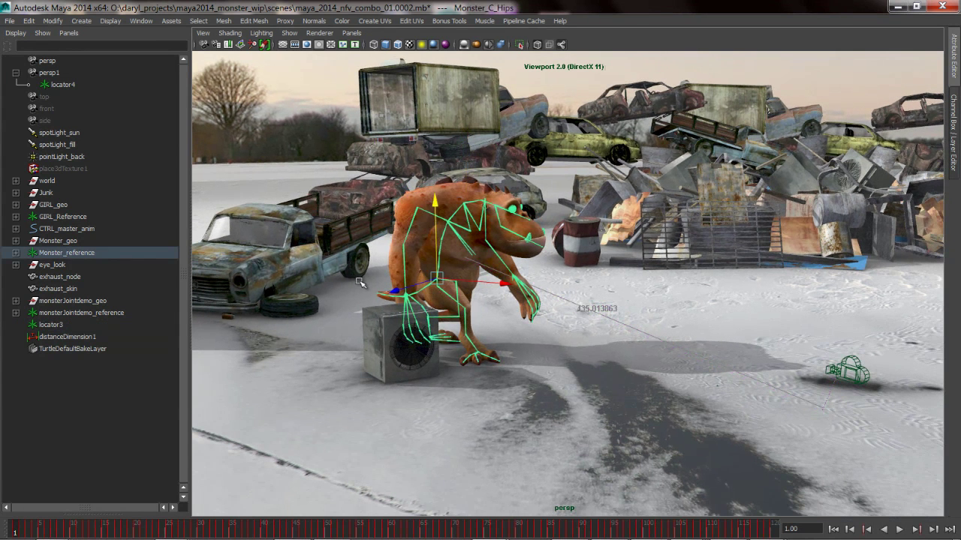
left_click(51, 325)
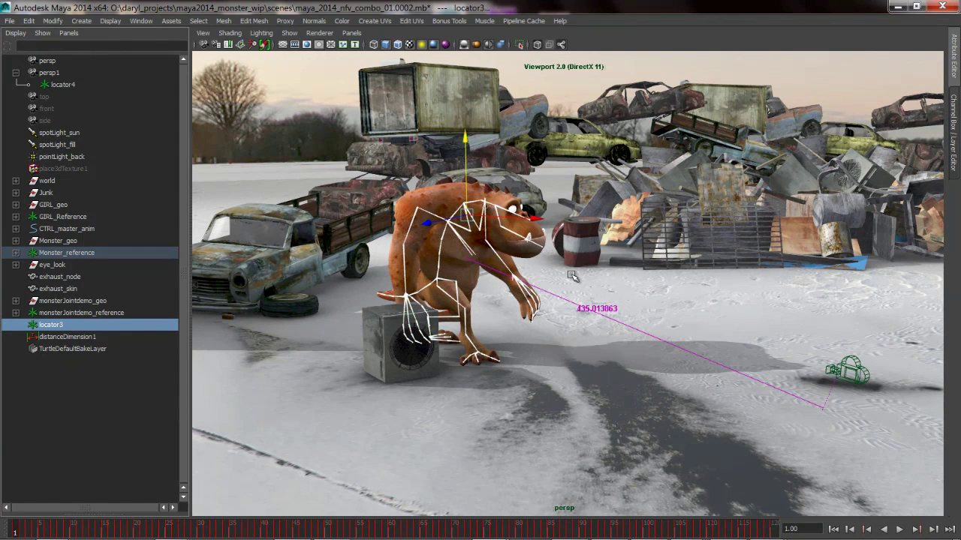
key("space")
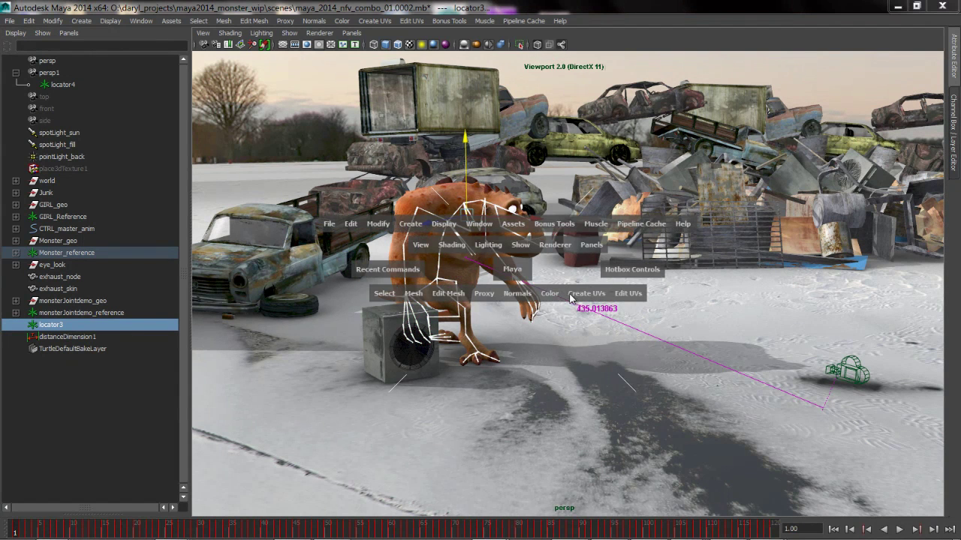
key("F2")
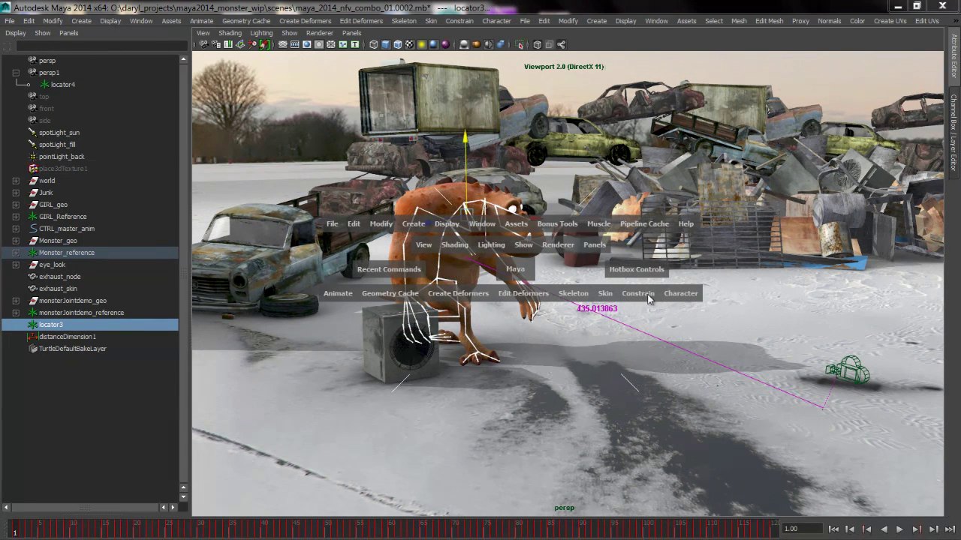
left_click(637, 293)
left_click(716, 315)
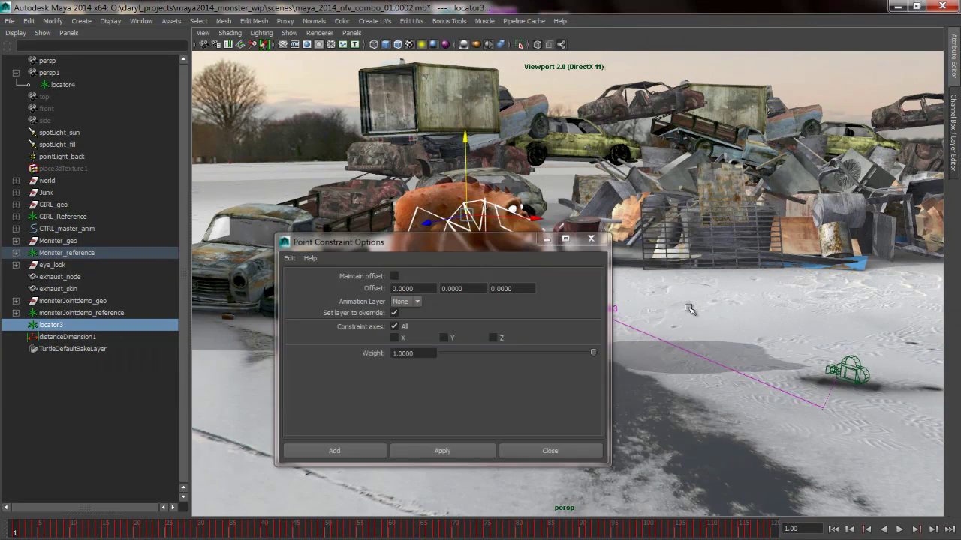
left_click(395, 276)
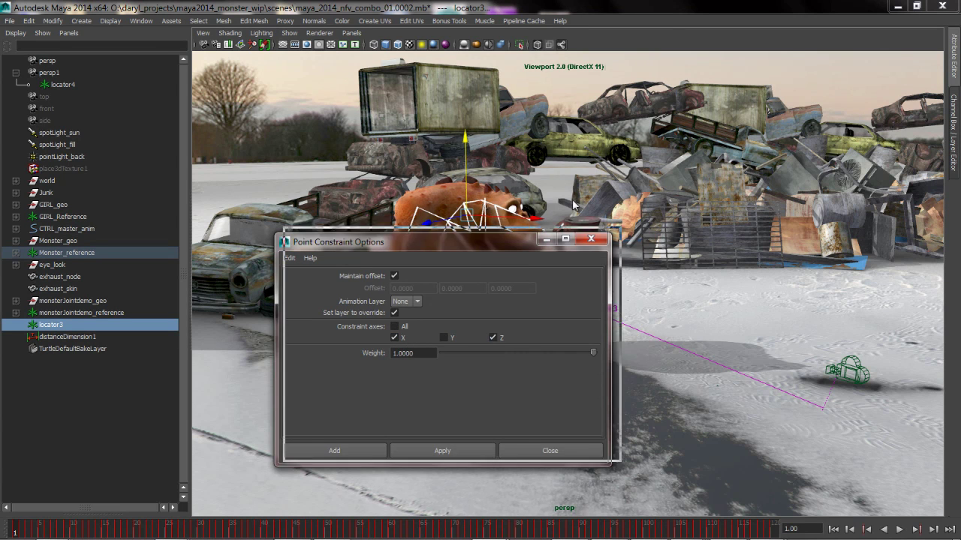
left_click_drag(450, 242, 554, 171)
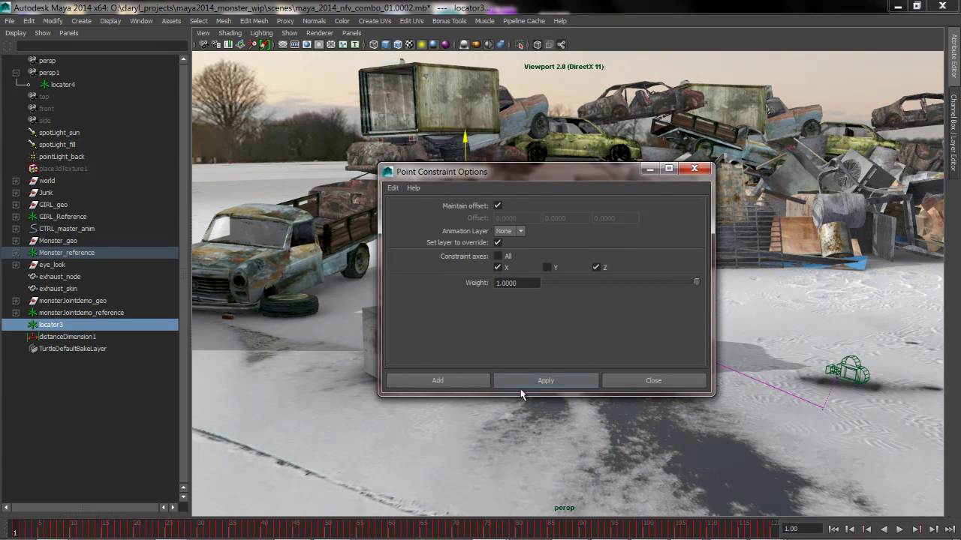
left_click(518, 382)
left_click(645, 378)
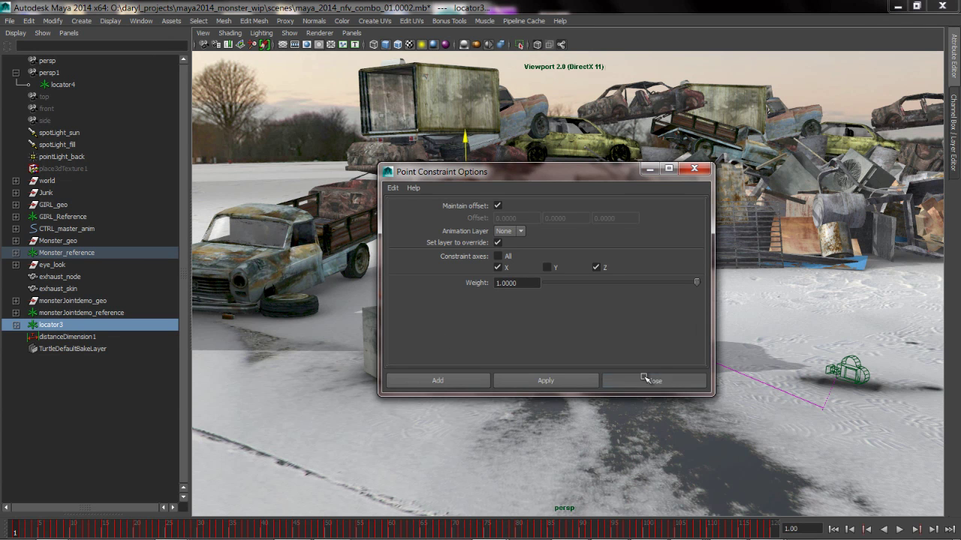
Play the scene briefly, stop it, and lower locator3 along Y to the ground at the creature's feet
key("alt+v")
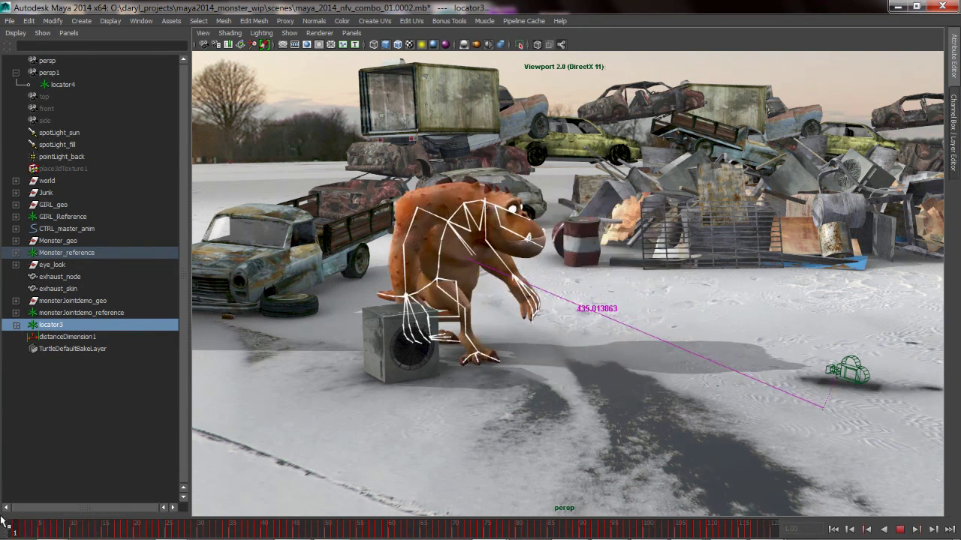
key("alt+v")
left_click(57, 326)
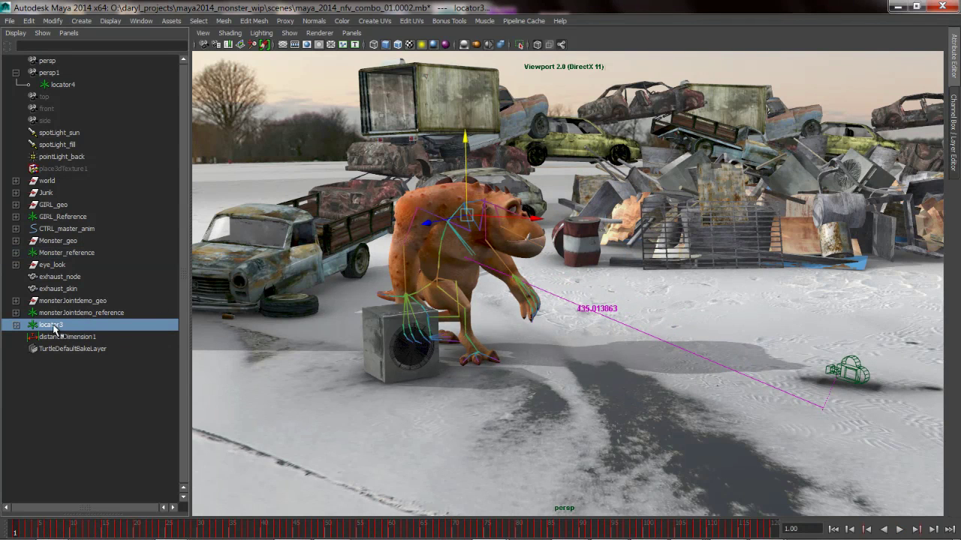
left_click_drag(568, 287, 557, 285, "alt")
left_click_drag(464, 137, 460, 202)
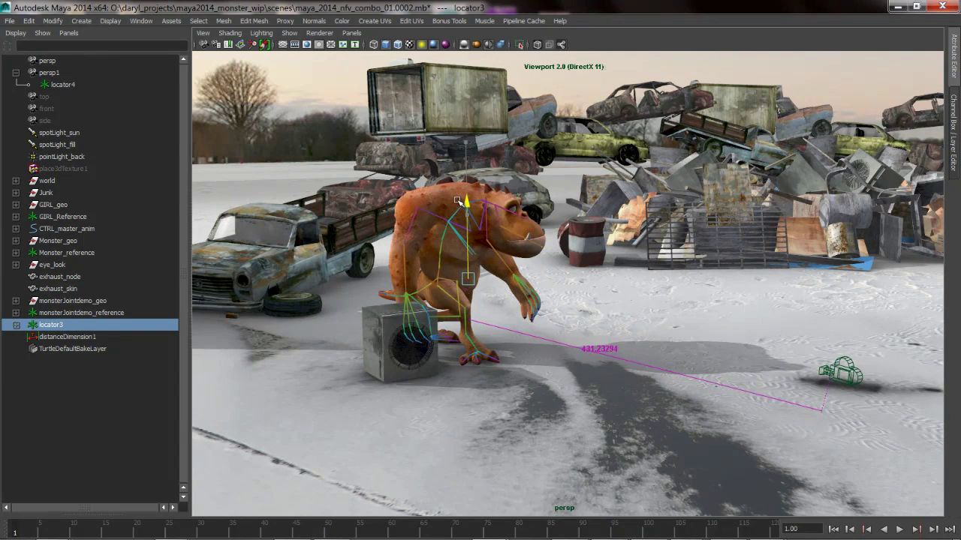
left_click_drag(492, 276, 490, 261, "alt")
left_click_drag(466, 197, 458, 266)
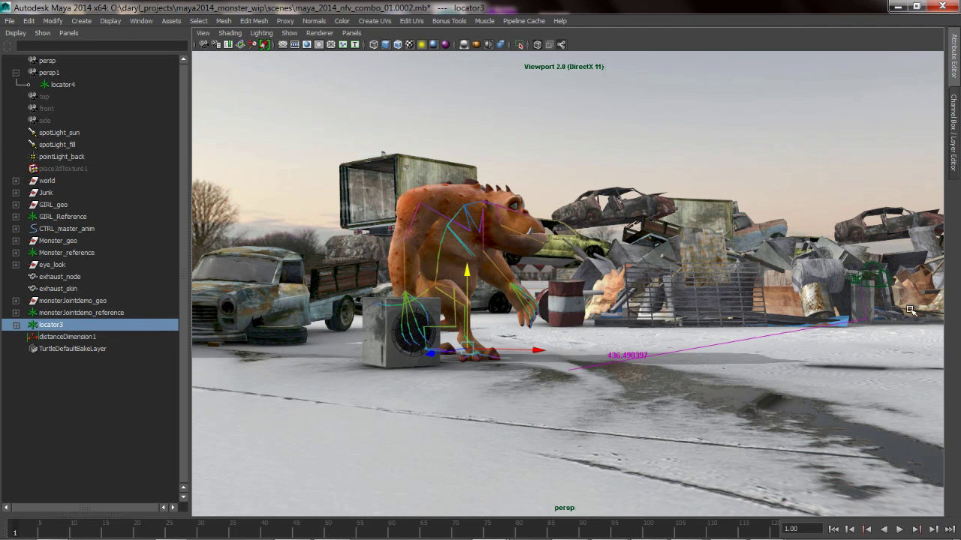
Lower the persp1 camera along Y to just above the ground
middle_click_drag(791, 286, 701, 276, "alt")
left_click(726, 274)
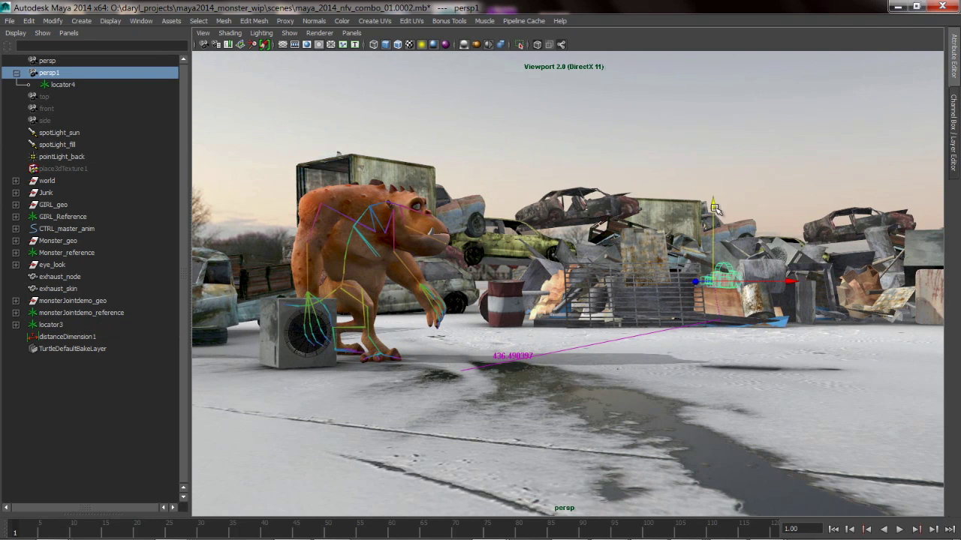
left_click_drag(715, 208, 709, 317)
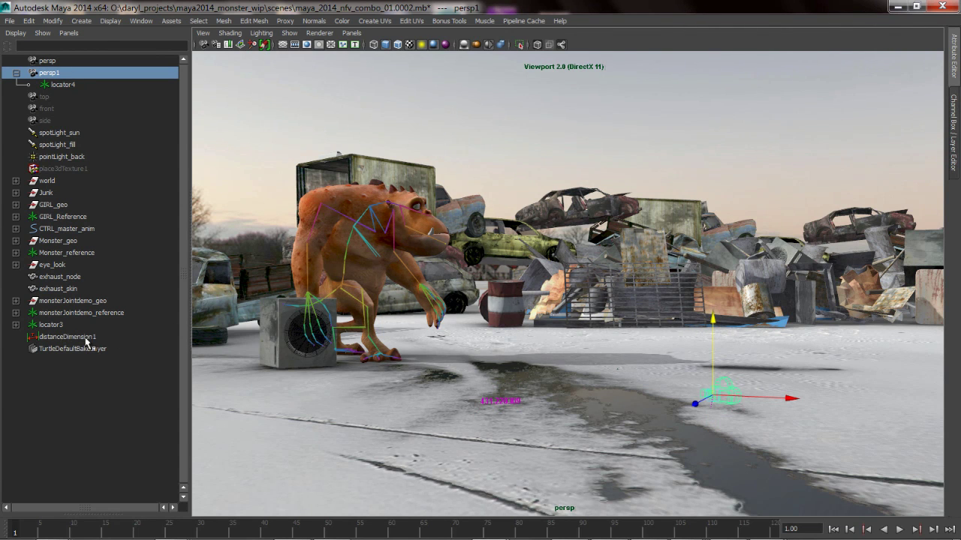
Set up a driven key with locator3 as the driven object and Translate Y as its driven attribute
left_click(51, 325)
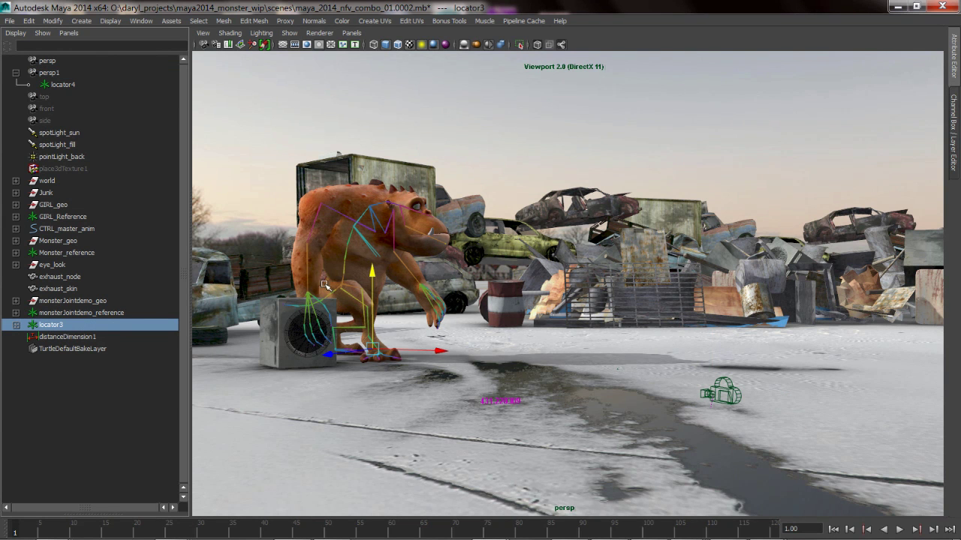
key("space")
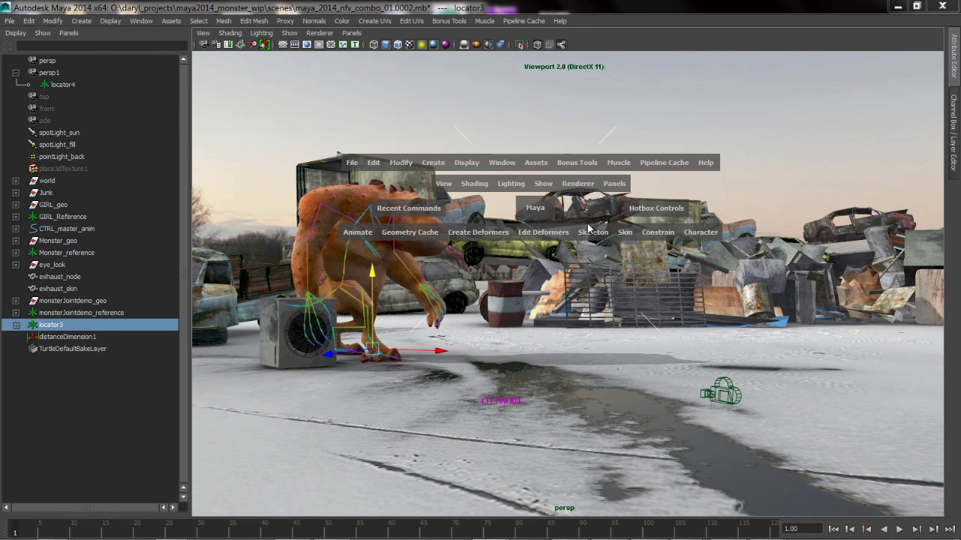
left_click(356, 232)
mouse_move(403, 291)
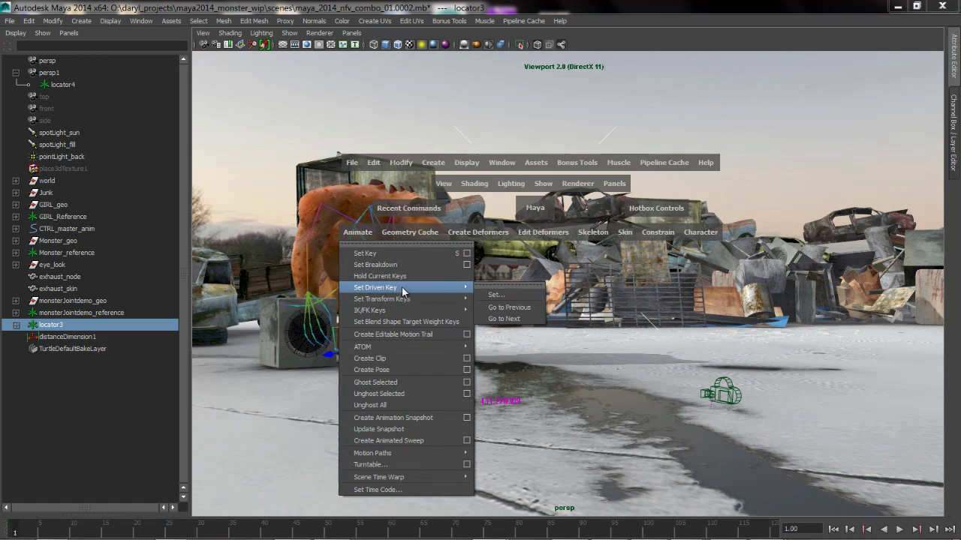
left_click(501, 295)
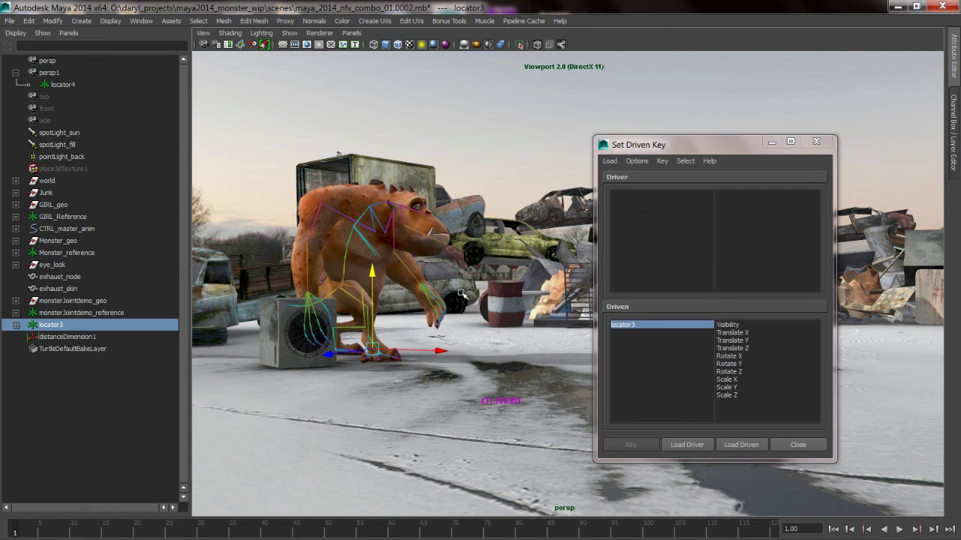
left_click(727, 341)
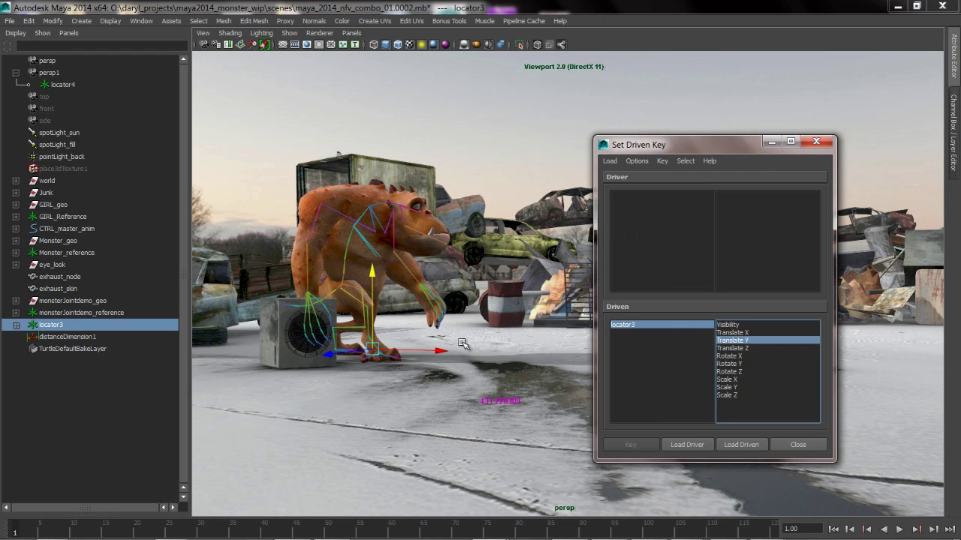
Load persp1 as the driver with Translate Y and key the relationship at the low camera position
left_click(48, 73)
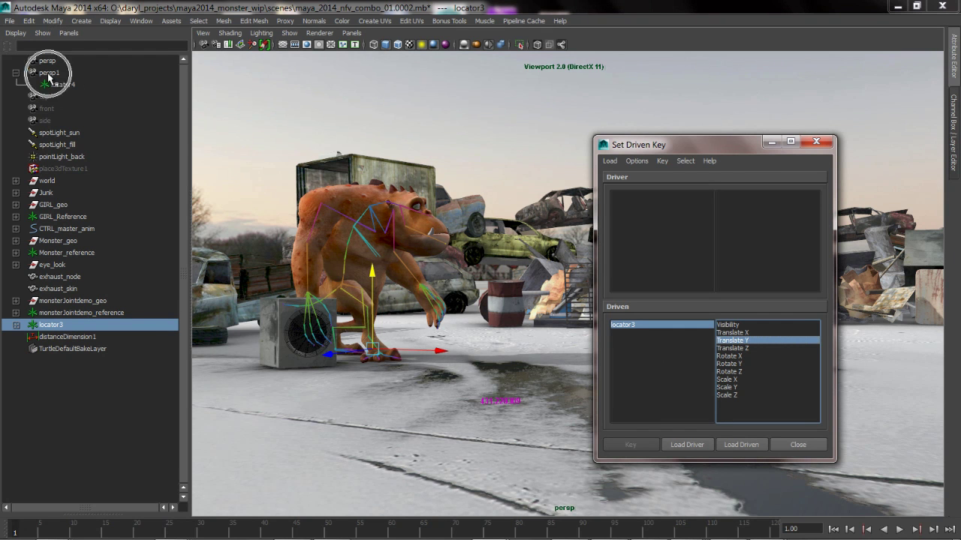
left_click(696, 445)
left_click(736, 211)
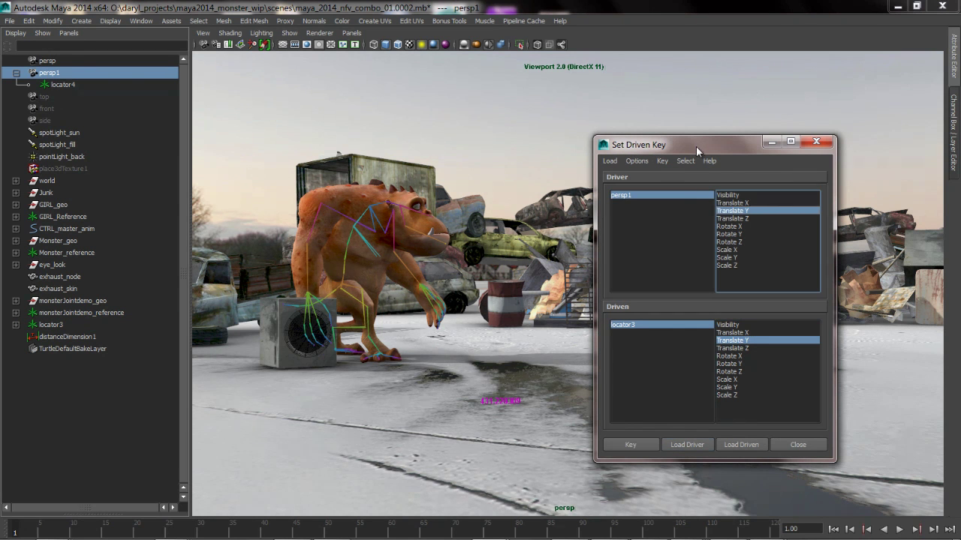
left_click_drag(696, 146, 429, 83)
left_click(360, 384)
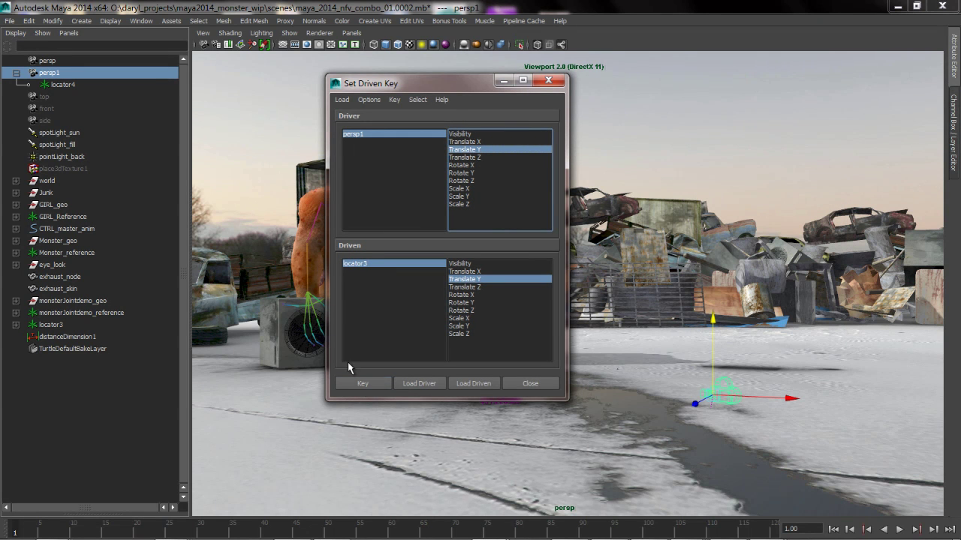
Raise the persp1 camera along Y to about the height of the creature's upper back
left_click(359, 138)
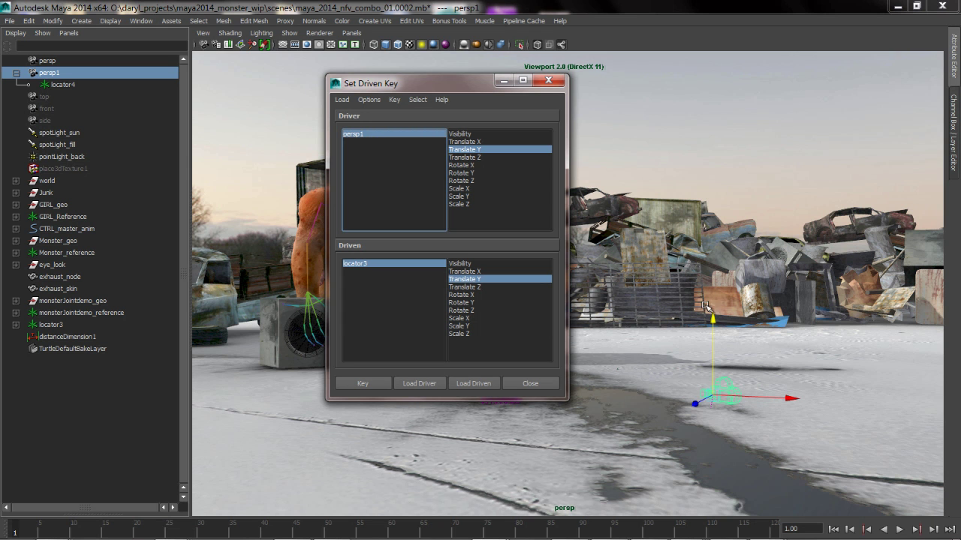
left_click_drag(713, 321, 704, 120)
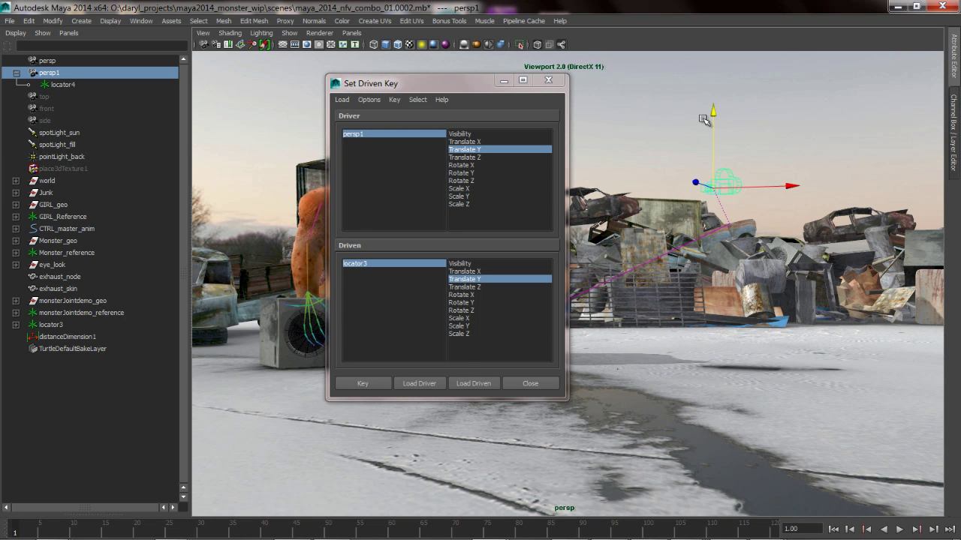
left_click_drag(387, 87, 316, 292)
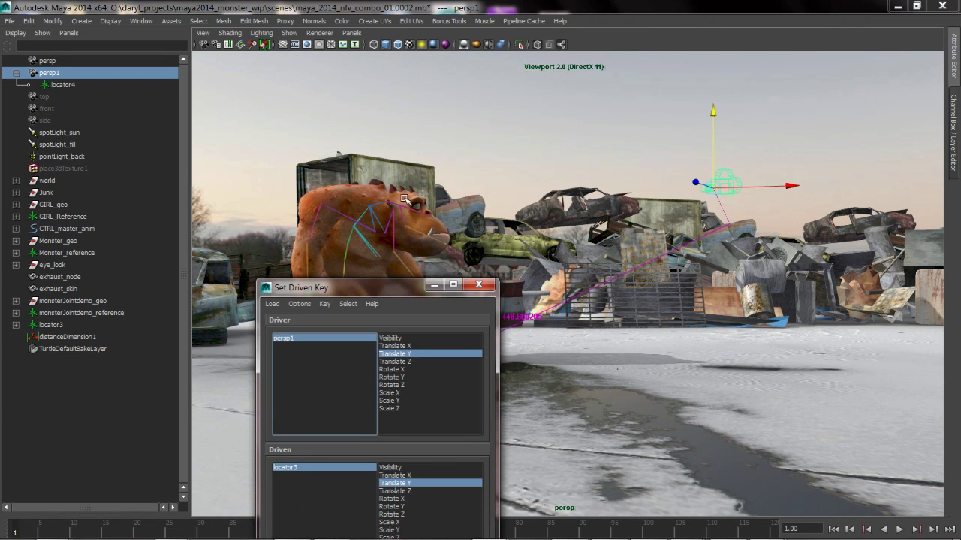
left_click_drag(709, 106, 710, 120)
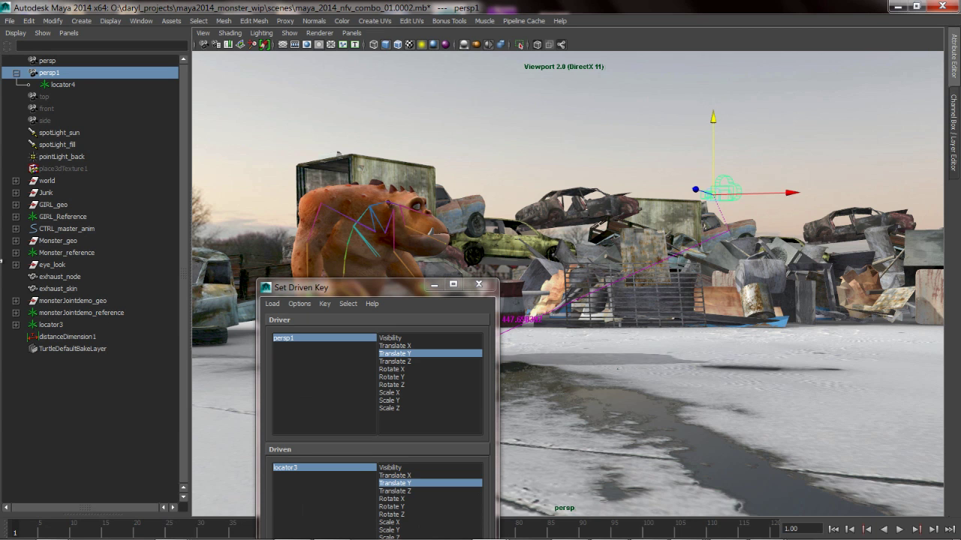
Raise locator3 along Y to the camera's height, key the driven relationship there, and close Set Driven Key
left_click(298, 468)
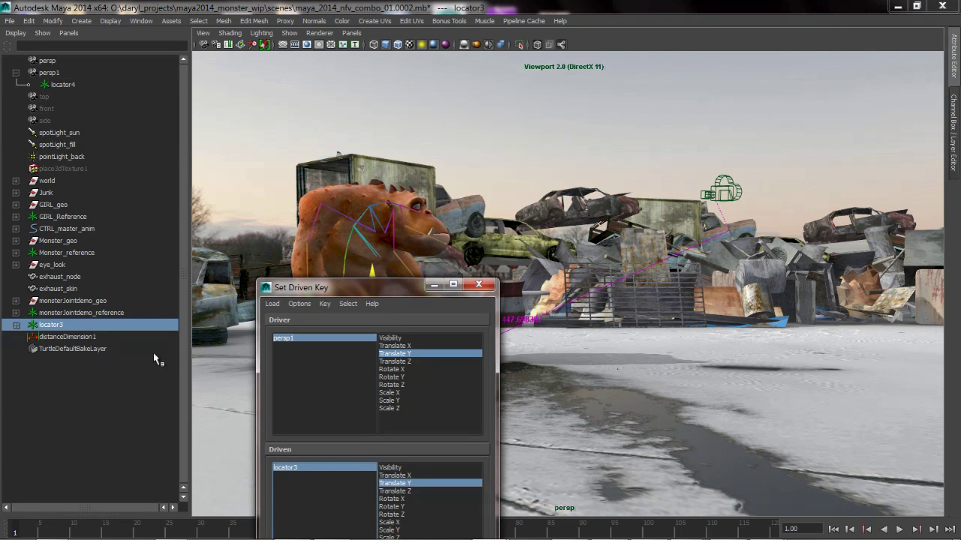
left_click_drag(373, 271, 374, 112)
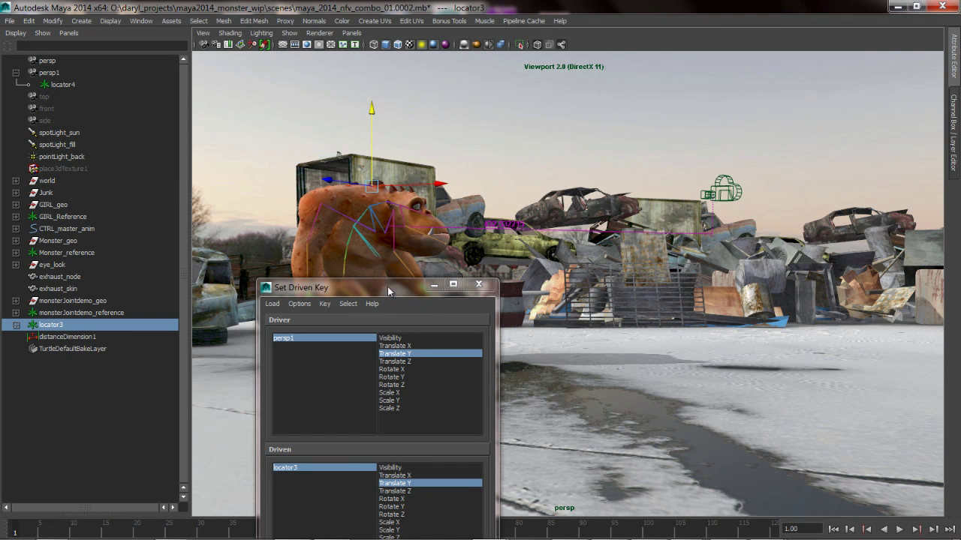
left_click_drag(388, 287, 392, 140)
left_click(292, 442)
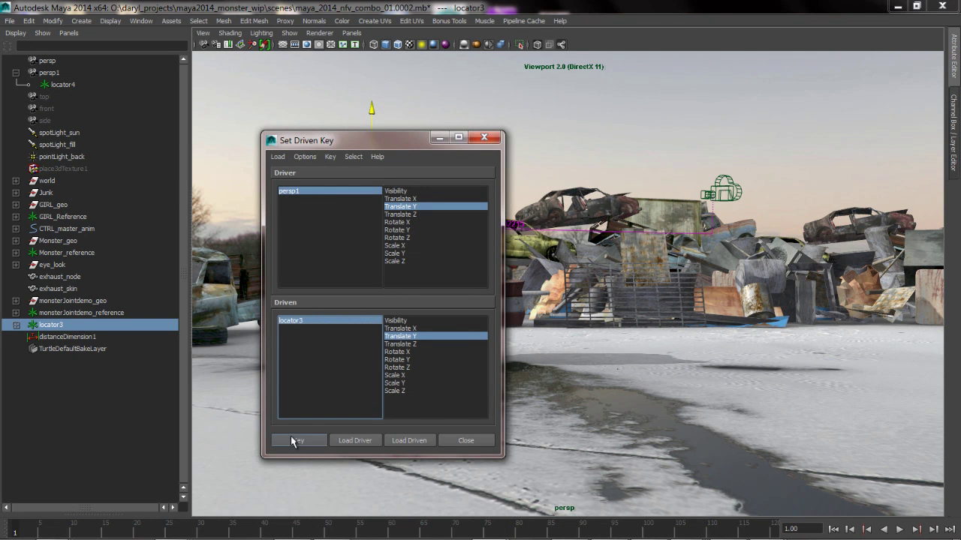
left_click(457, 442)
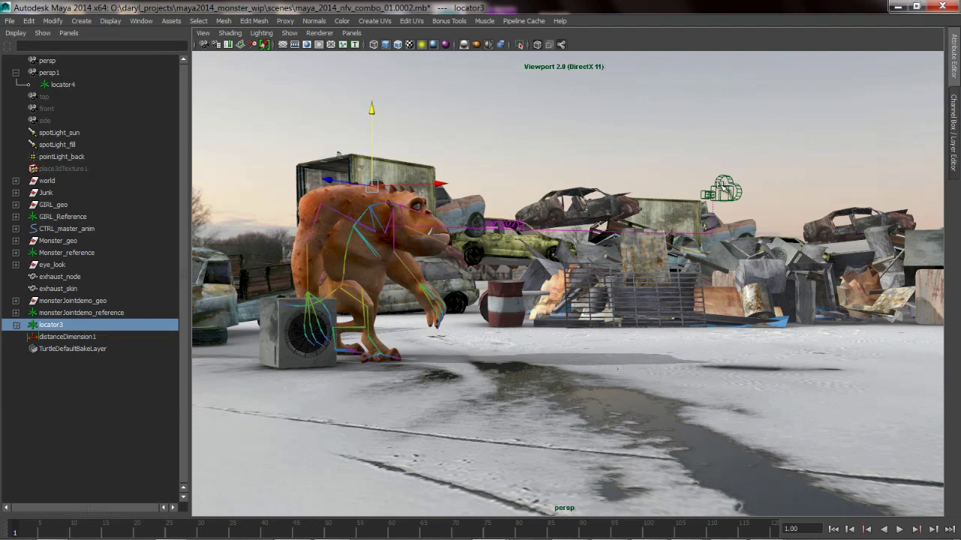
Move the persp1 camera down and up along Y to test that locator3 follows its height
left_click(720, 179)
left_click_drag(713, 118, 652, 325)
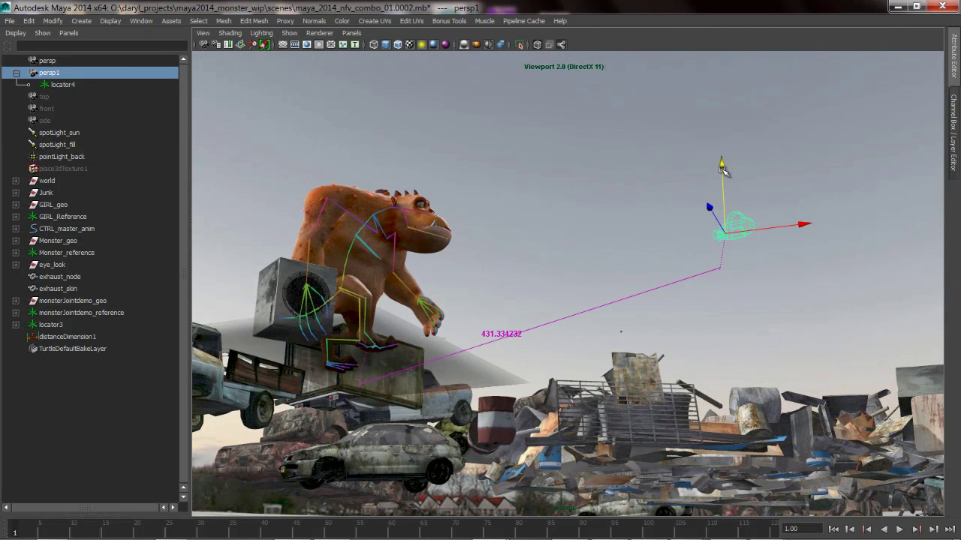
left_click_drag(721, 168, 682, 223)
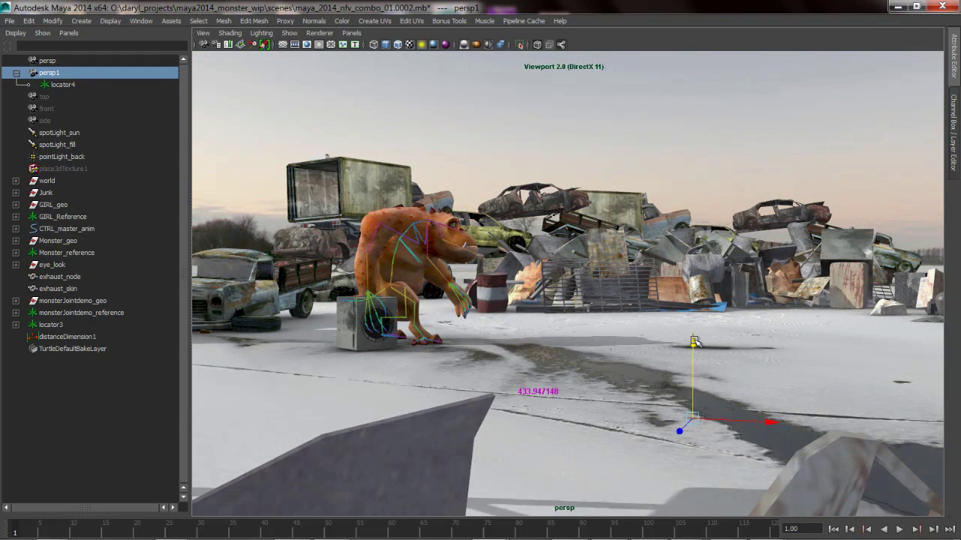
left_click_drag(695, 342, 655, 114)
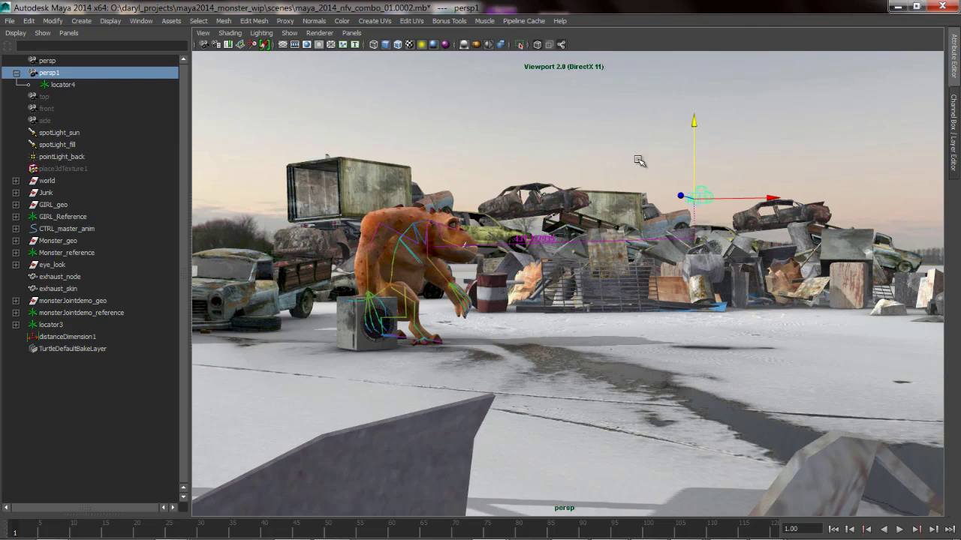
Move the persp1 camera closer to the creature until the measured distance is about 388 units
key("space")
left_click_drag(587, 212, 593, 247, "alt")
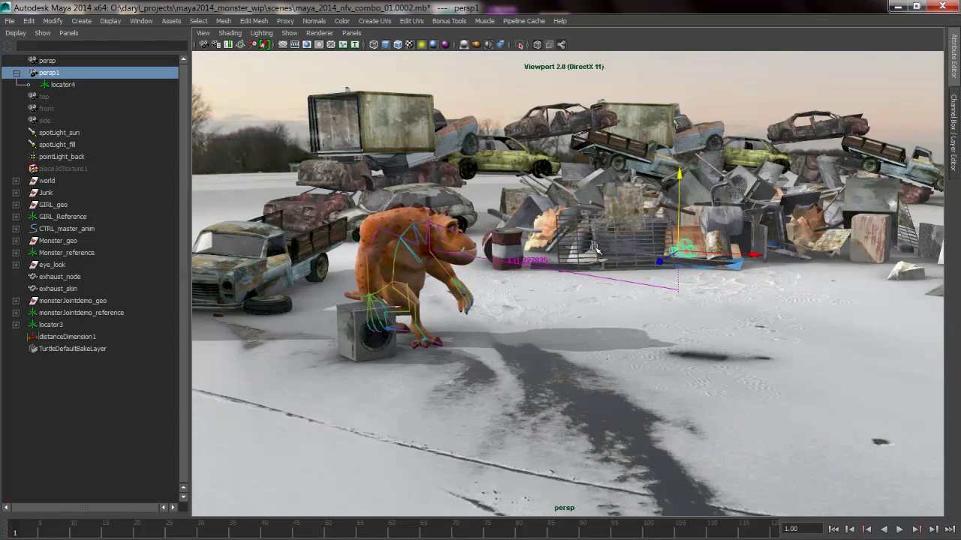
left_click_drag(676, 250, 599, 237)
right_click_drag(600, 239, 662, 246, "alt")
left_click_drag(466, 251, 494, 226, "alt")
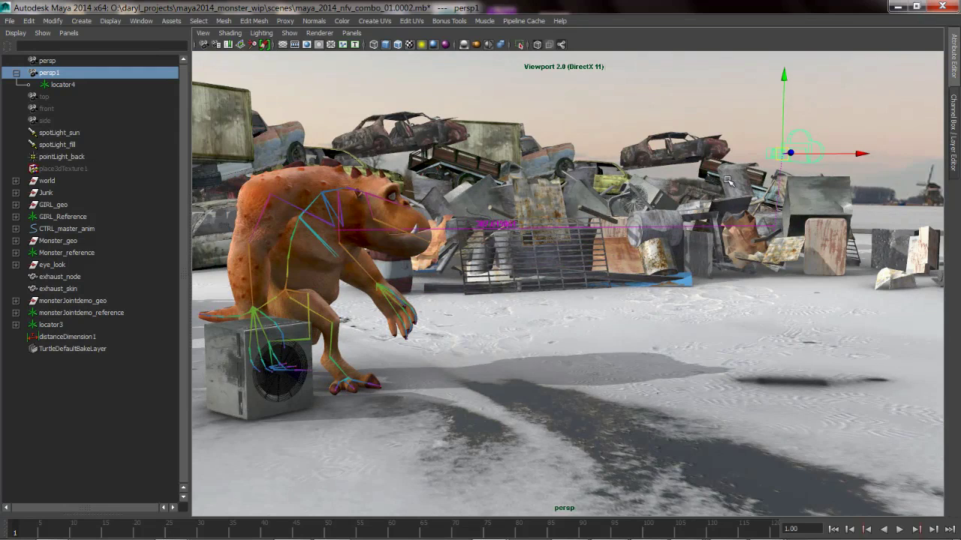
left_click_drag(727, 180, 707, 206, "alt")
mouse_move(574, 294)
middle_mouse_down("alt")
mouse_move(558, 294)
mouse_move(575, 292)
middle_mouse_up("alt")
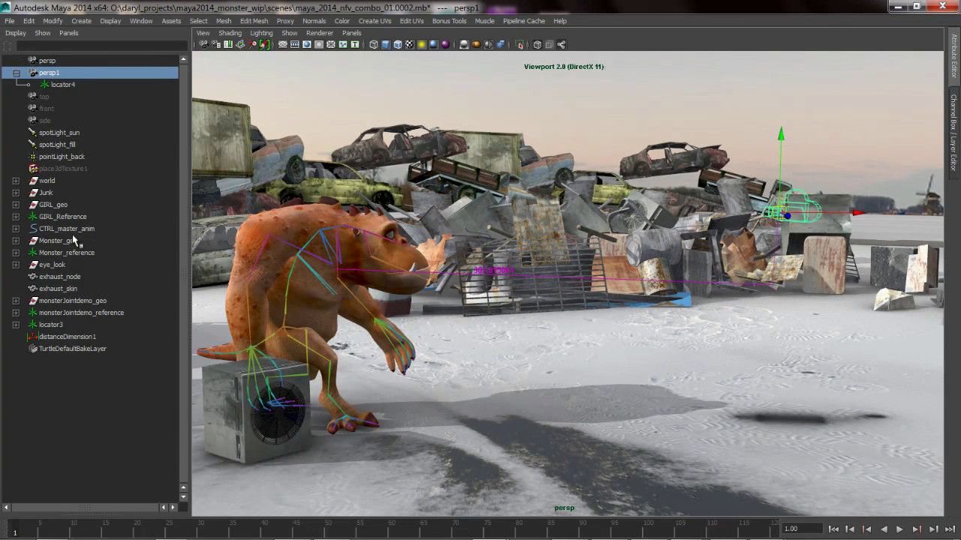
Select distanceDimension1 and switch to the layout with Hypershade beside the perspective view, narrowing the Hypershade's node creation list
left_click(53, 337)
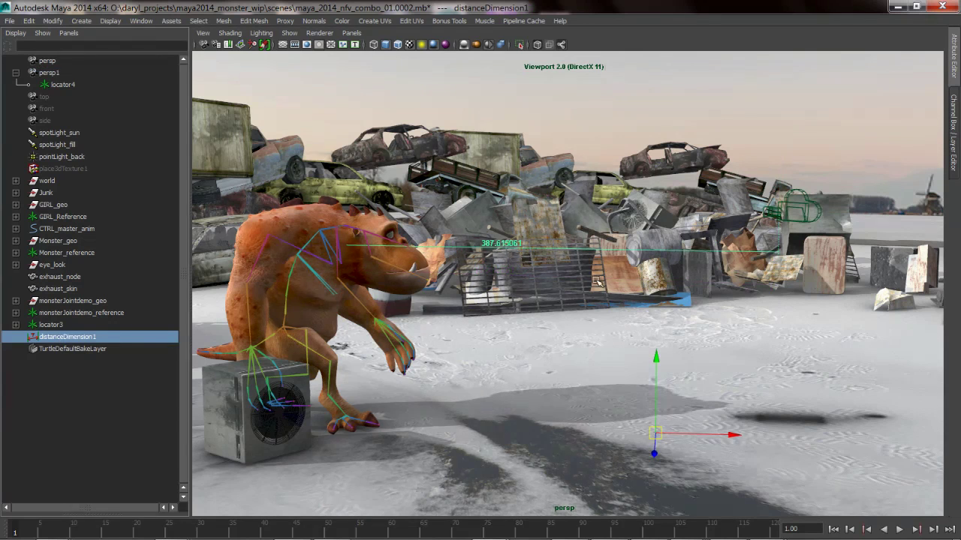
left_click_drag(501, 277, 525, 273, "alt")
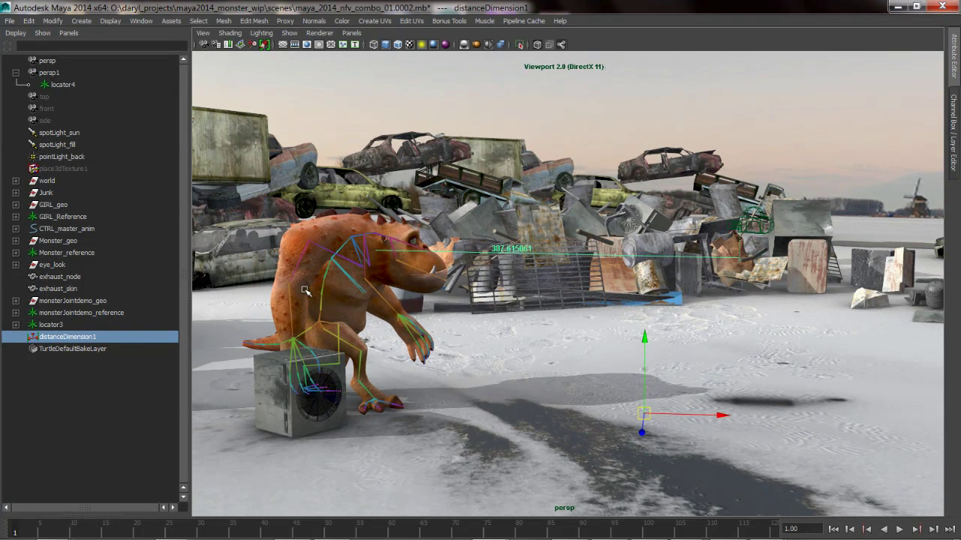
key("space")
left_click_drag(189, 147, 243, 147)
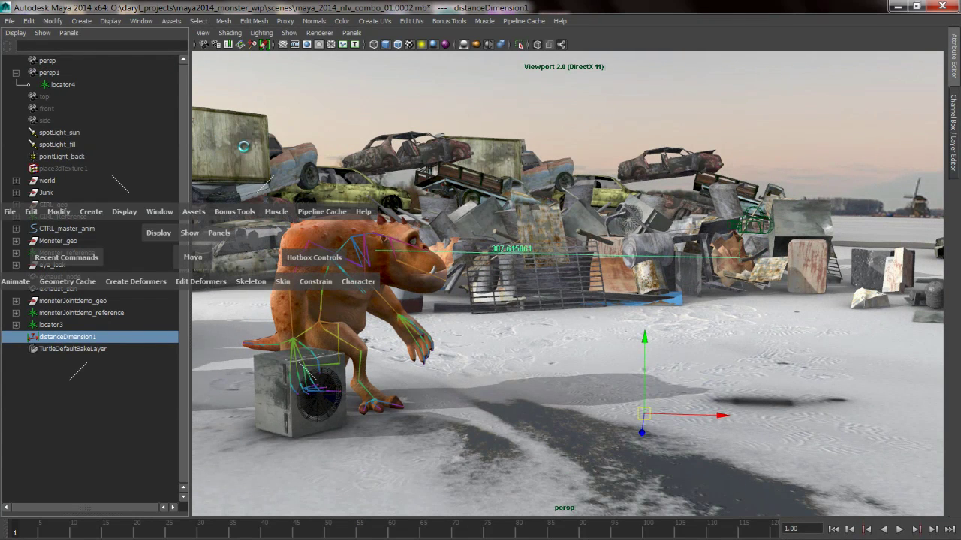
left_click_drag(243, 182, 246, 182)
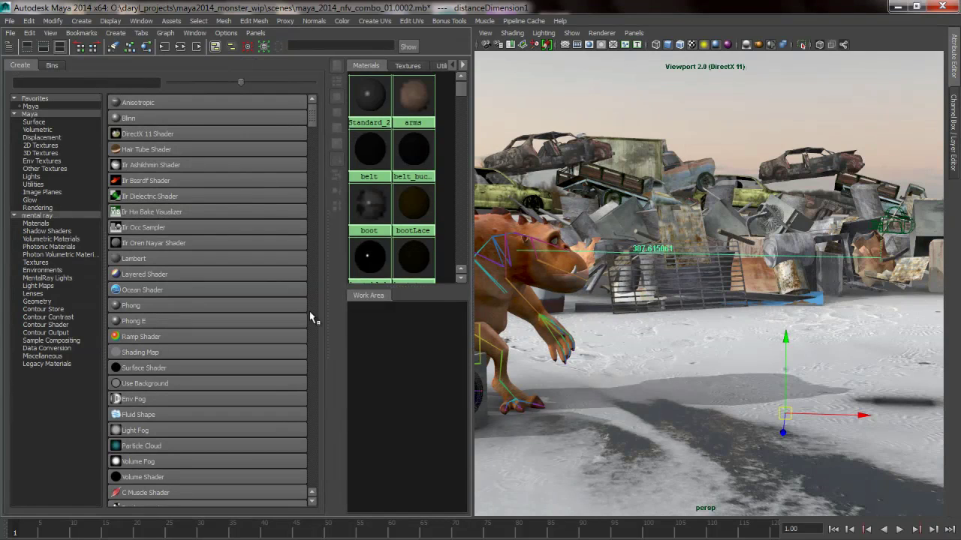
left_click_drag(327, 291, 136, 291)
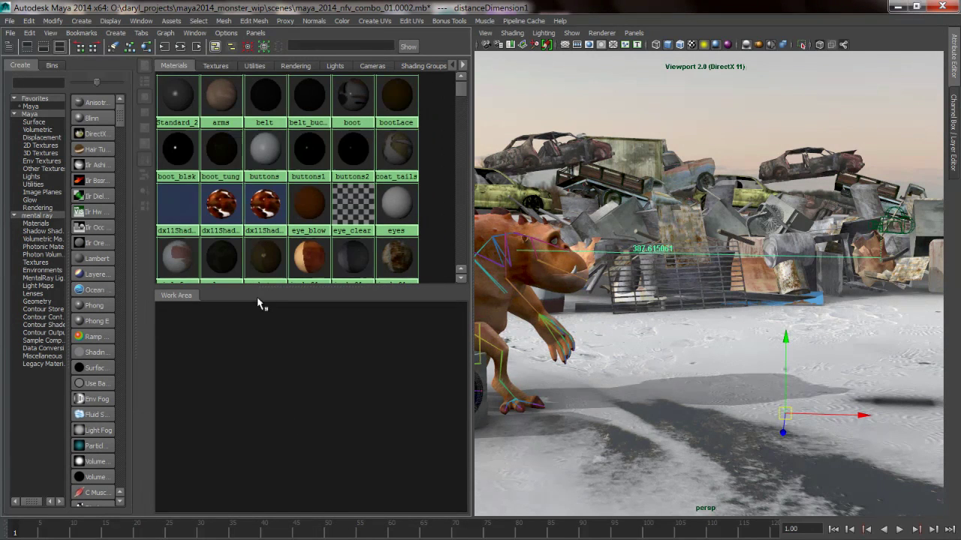
Replace the Hypershade with the Node Editor beside the perspective view
key("space")
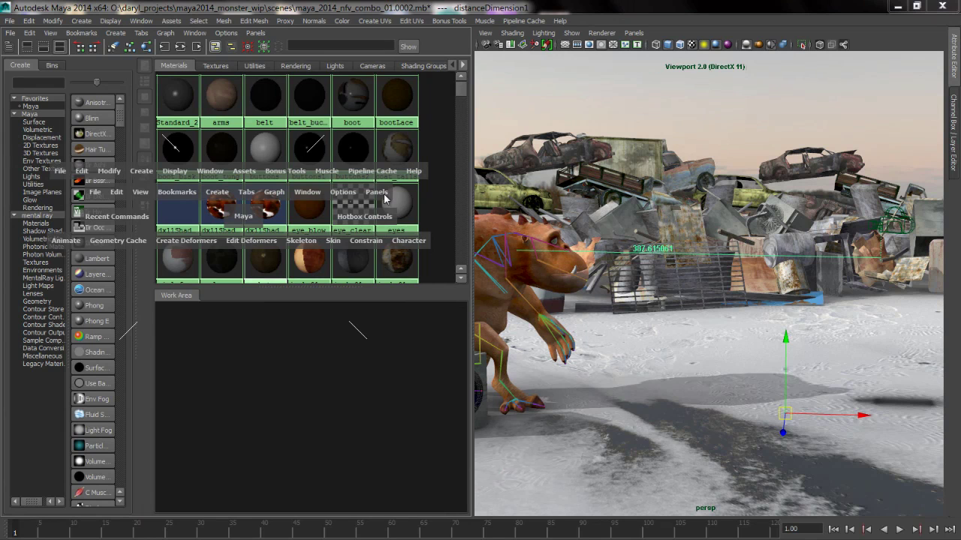
left_click(377, 192)
mouse_move(395, 255)
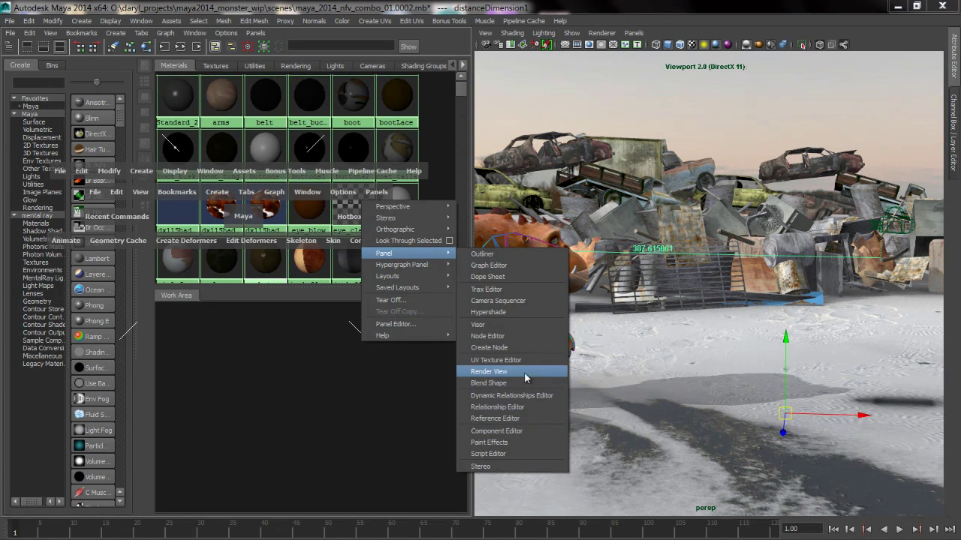
left_click(487, 337)
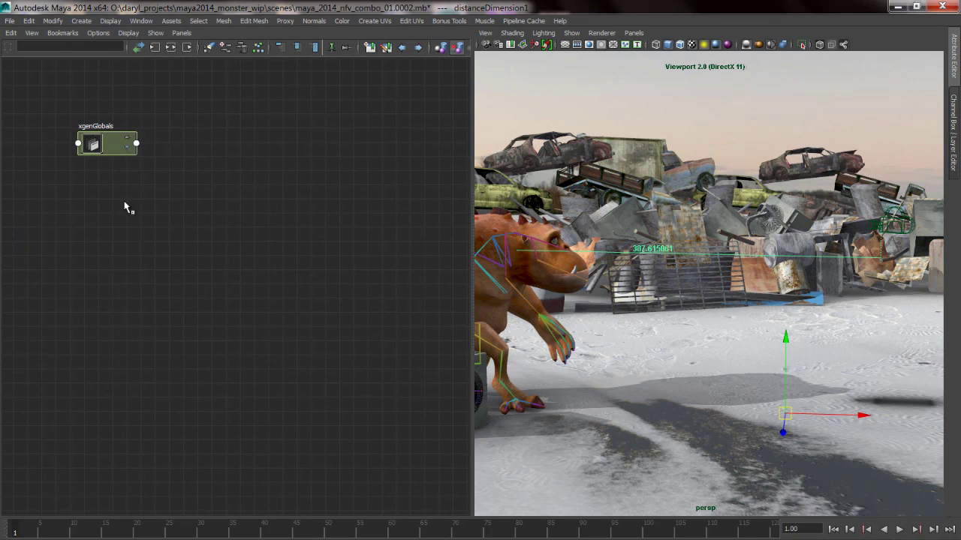
Graph the input connections of distanceDimension1 in the Node Editor and select the distanceDimensionShape1 node
left_click(155, 47)
middle_click_drag(199, 326, 89, 320, "alt")
left_click(252, 280)
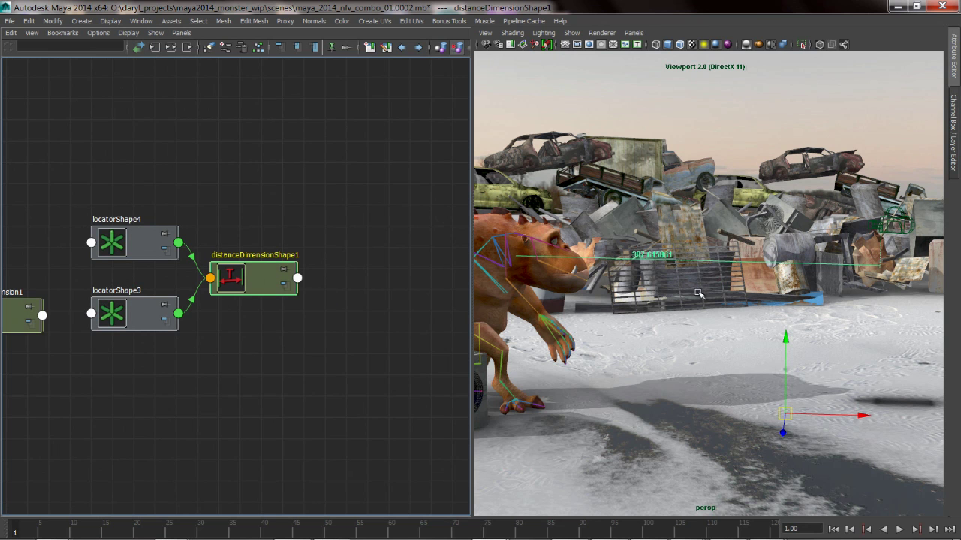
Add the persp1 camera's transform and shape nodes to the Node Editor graph and arrange them beside distanceDimensionShape1
middle_click_drag(715, 290, 618, 295, "alt")
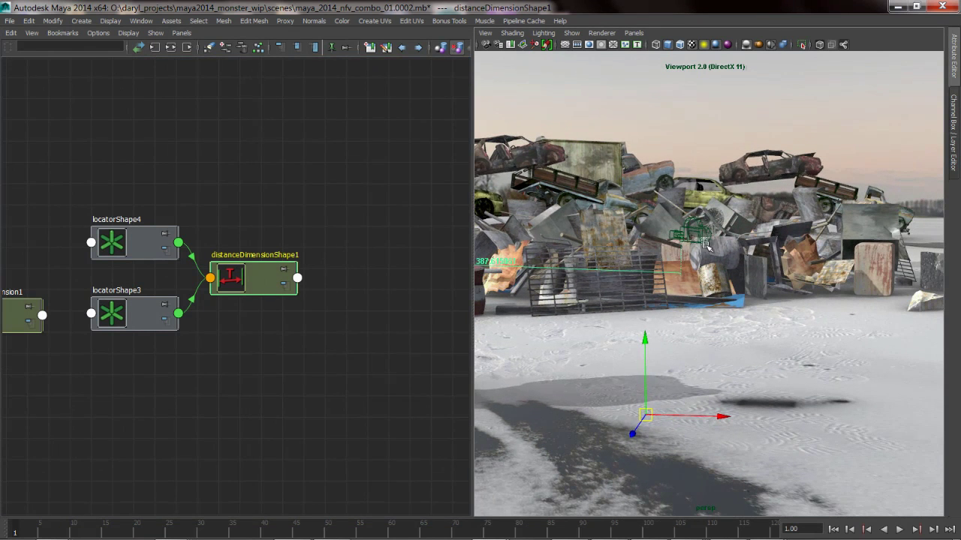
left_click(706, 244)
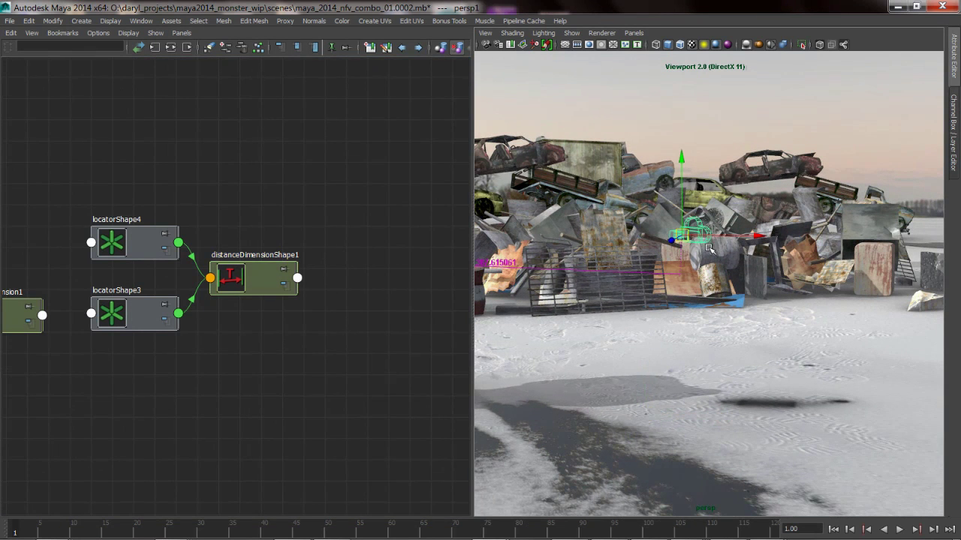
left_click(154, 48)
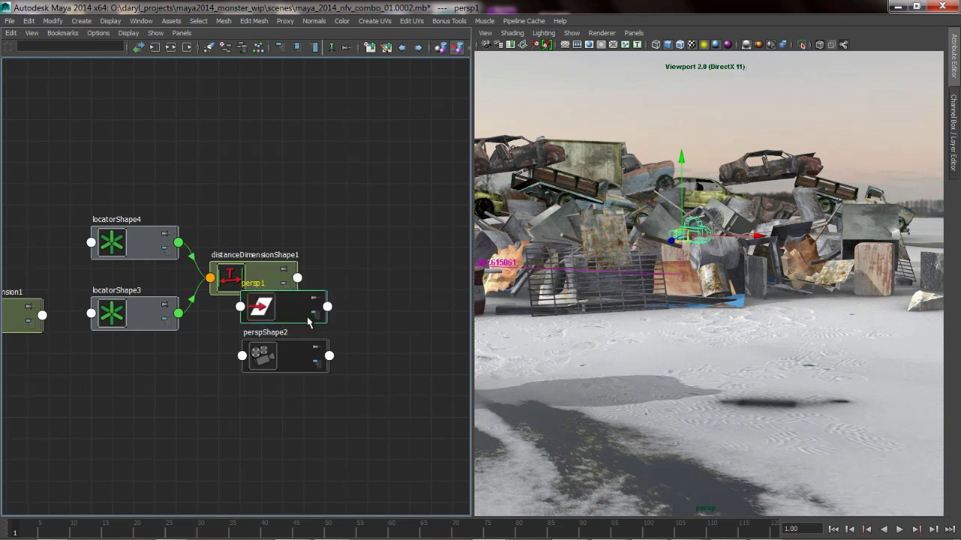
left_click_drag(292, 332, 379, 285)
left_click_drag(323, 359, 405, 352)
left_click_drag(364, 279, 386, 215)
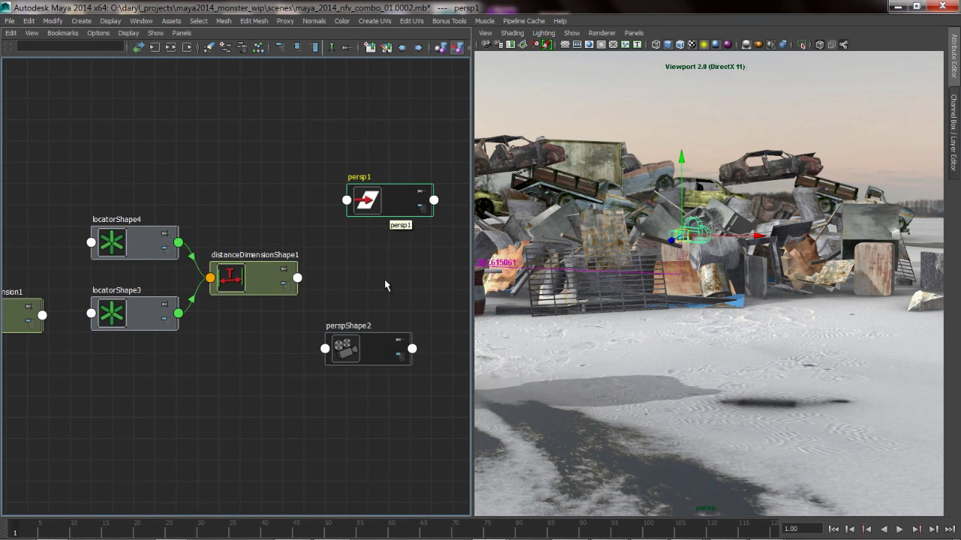
left_click_drag(371, 350, 408, 289)
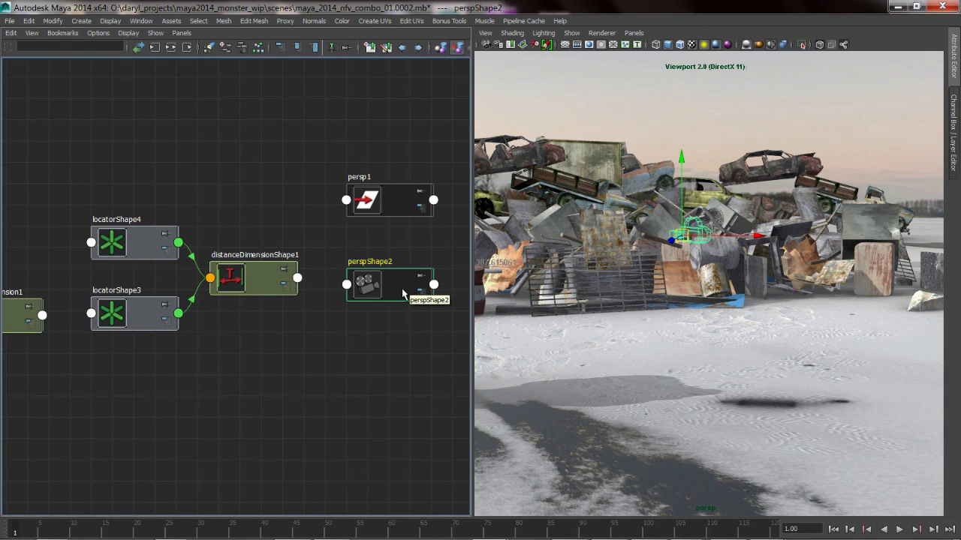
Expand all attributes of perspShape2 and distanceDimensionShape1, and connect the dimension's Distance output to the camera's Focus Distance input
left_click(420, 293)
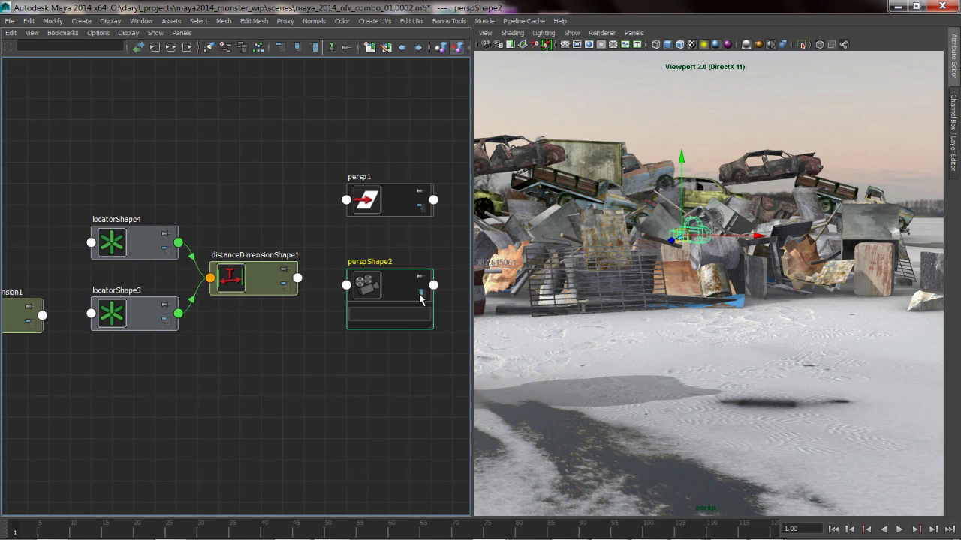
left_click(420, 294)
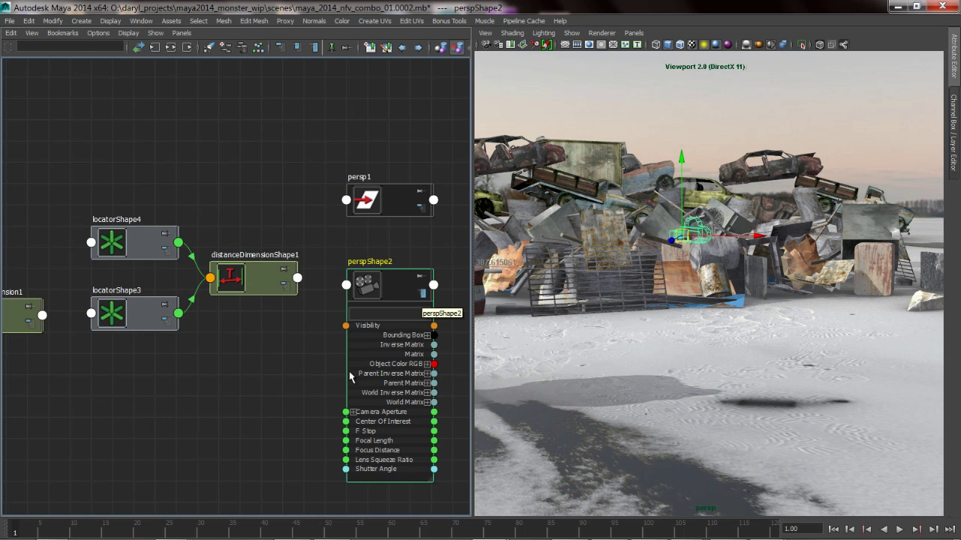
left_click(284, 285)
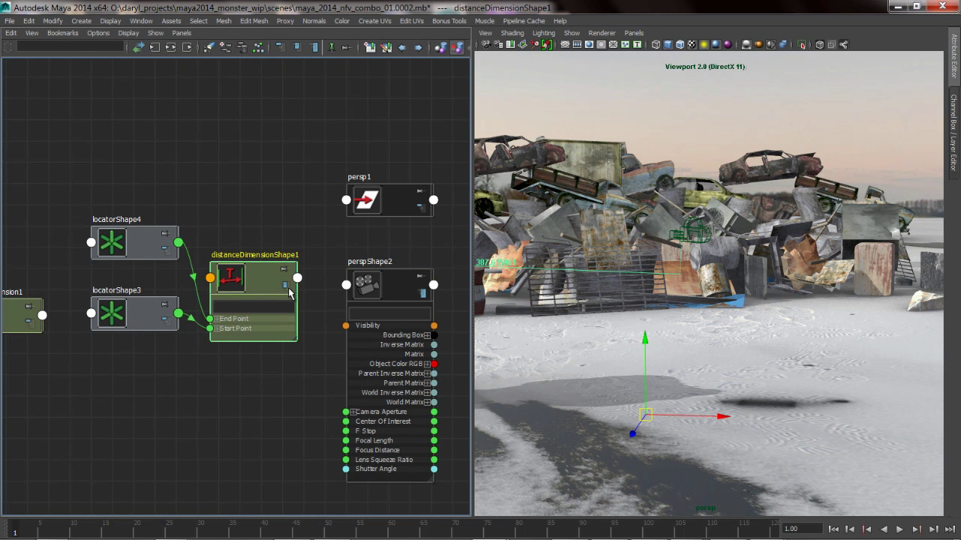
left_click(288, 290)
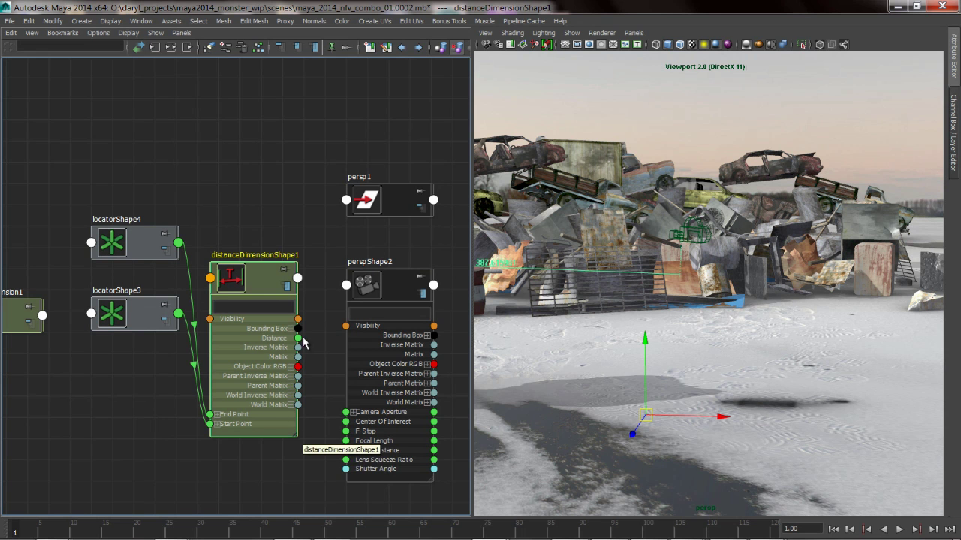
left_click_drag(258, 282, 244, 268)
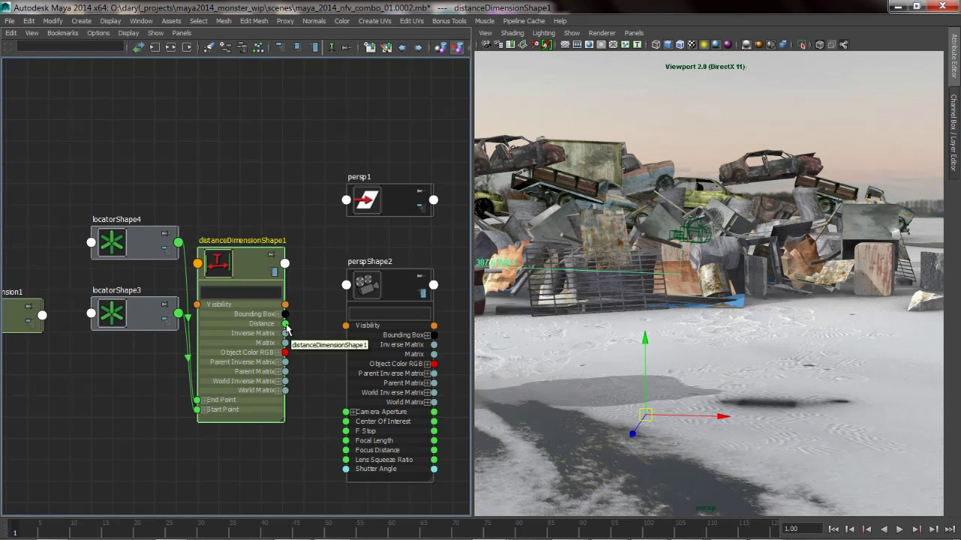
left_click_drag(285, 324, 346, 450)
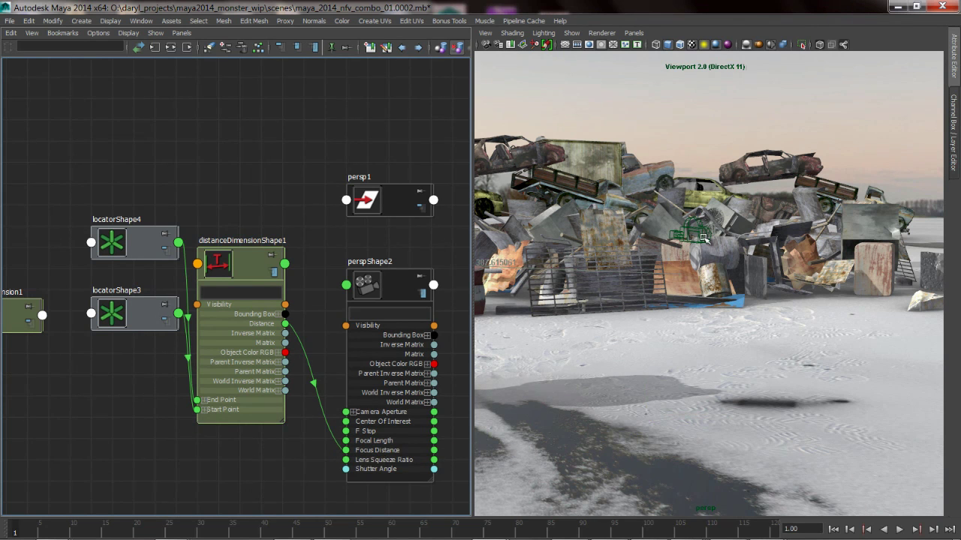
Look through the persp1 camera in the perspective view and frame the creature from the front
key("space")
left_click_drag(753, 193, 860, 222)
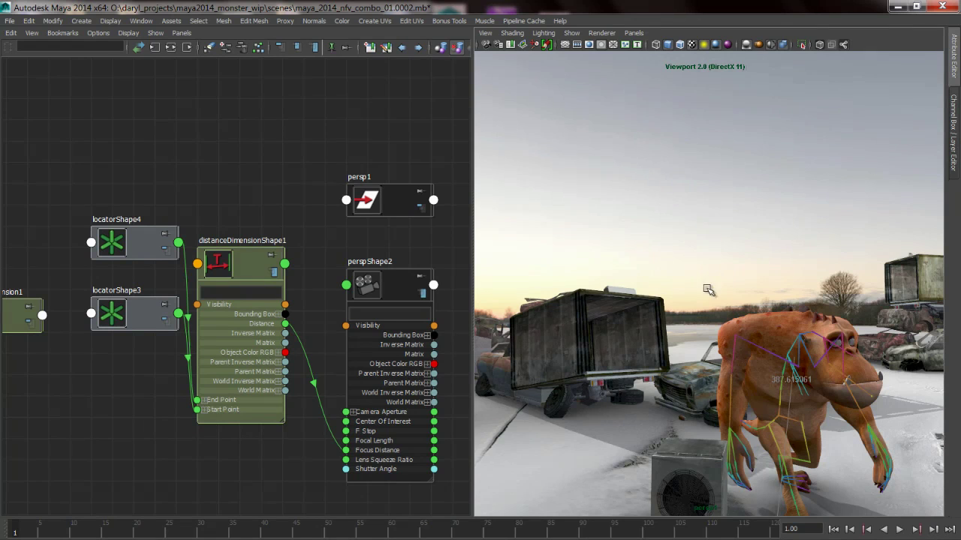
middle_click_drag(708, 289, 593, 227, "alt")
mouse_move(592, 227)
right_mouse_down("alt")
mouse_move(665, 237)
mouse_move(602, 237)
right_mouse_up("alt")
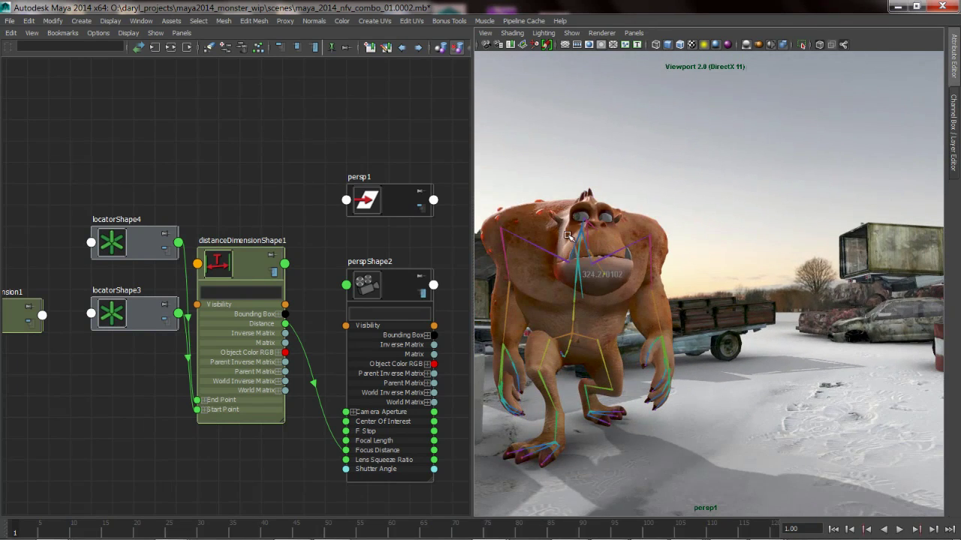
Select the persp1 camera, show its attributes beside an enlarged camera view, and set the depth-of-field F Stop to 2.615
key("space")
left_click(482, 215)
left_click(493, 230)
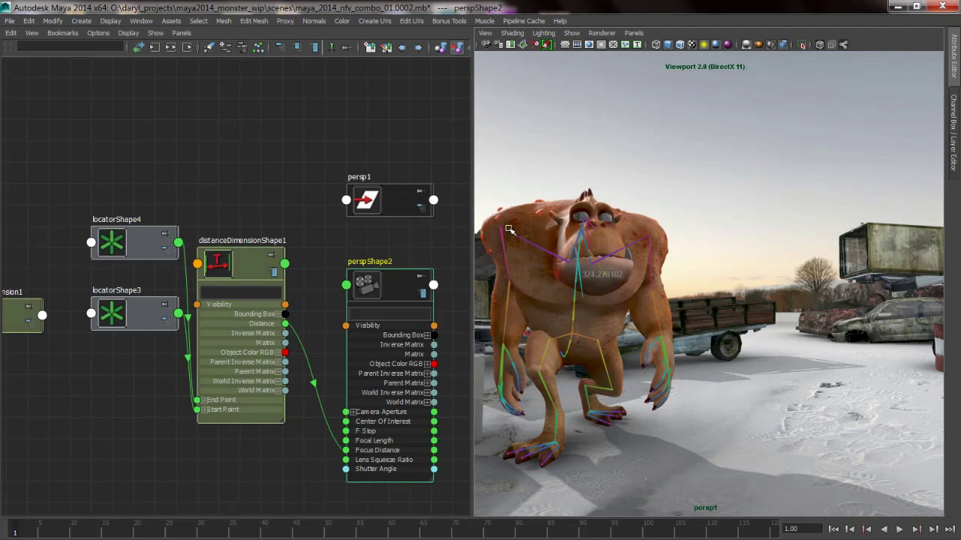
key("ctrl+a")
key("space")
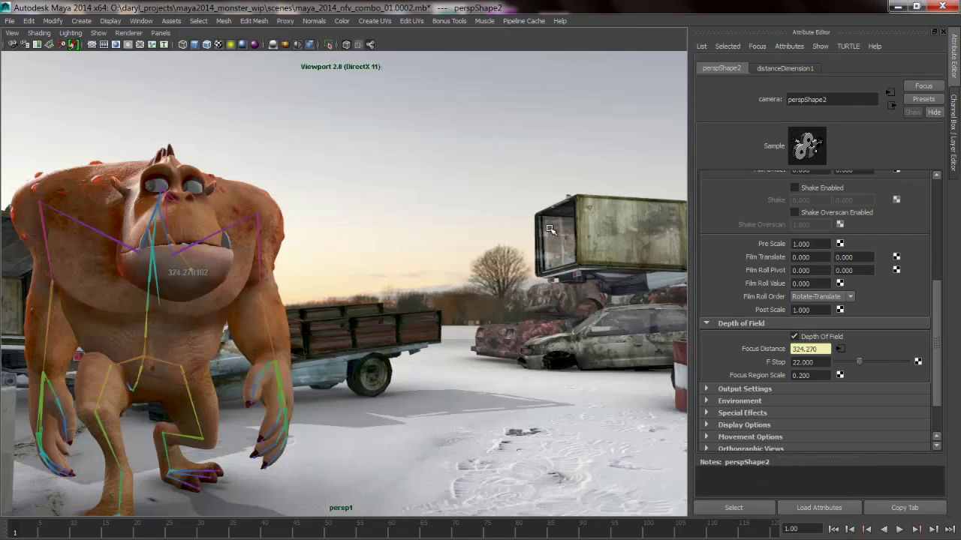
left_click_drag(858, 363, 839, 363)
Move the persp1 camera around, toward and away from the creature to examine how the focus distance and background blur follow
middle_click_drag(333, 331, 379, 257, "alt")
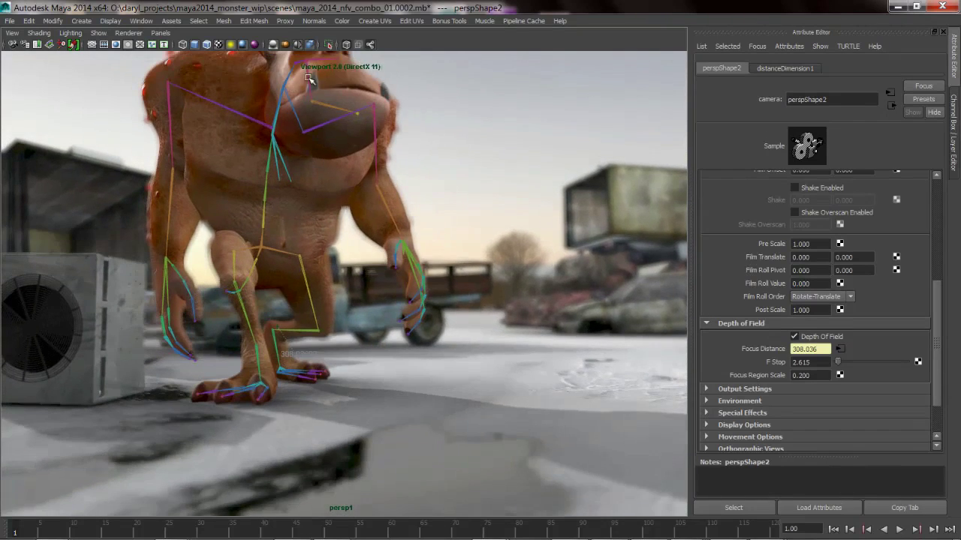
middle_click_drag(282, 304, 307, 279, "alt")
right_click_drag(277, 307, 333, 308, "alt")
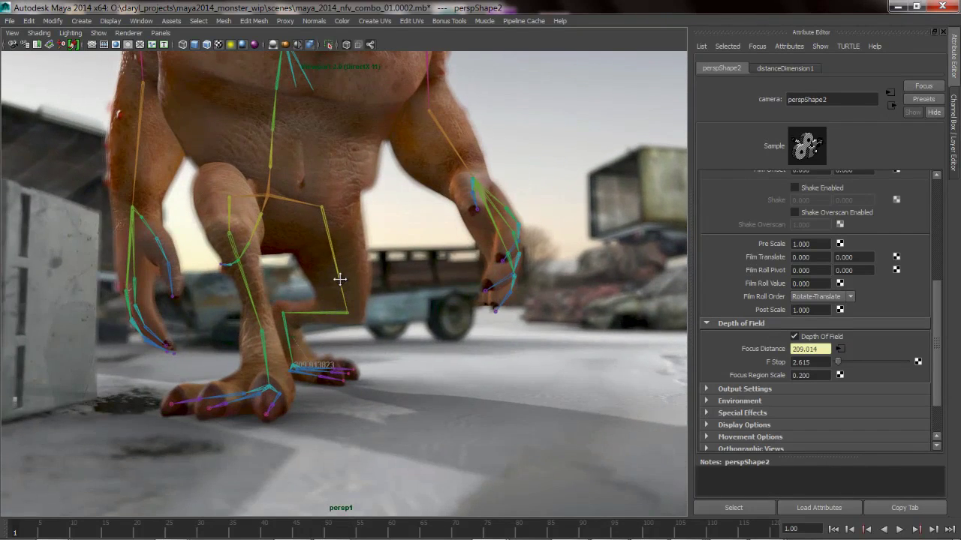
middle_click_drag(340, 280, 341, 379, "alt")
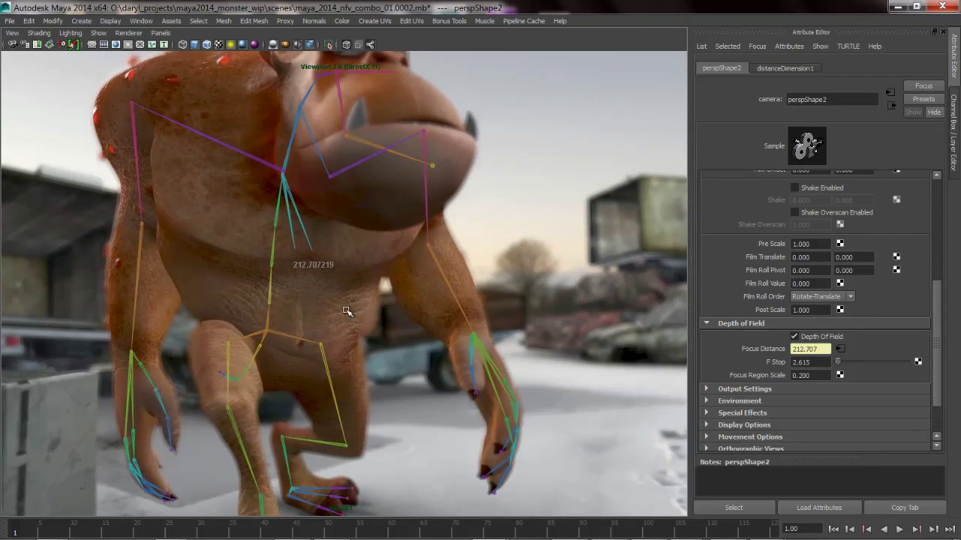
middle_click_drag(353, 231, 344, 276, "alt")
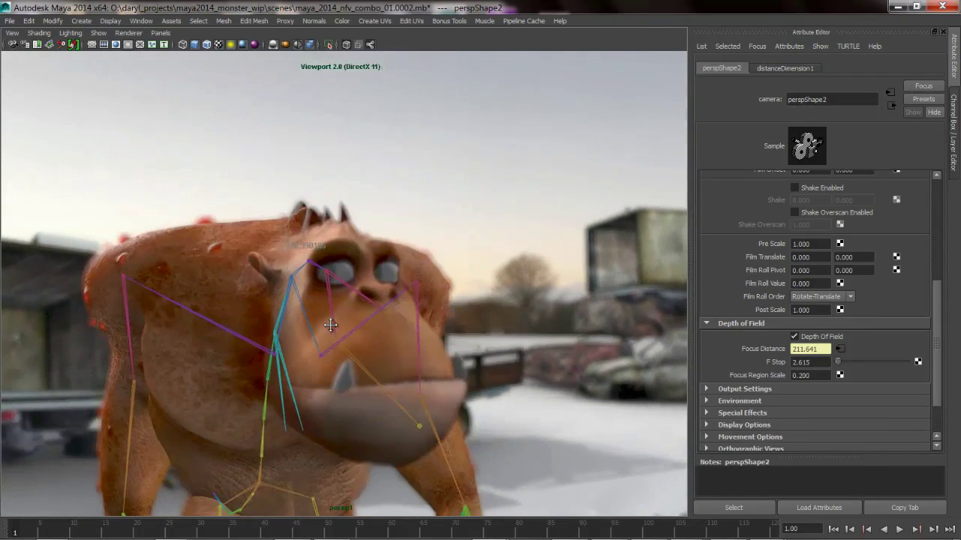
left_click_drag(326, 343, 321, 362, "alt")
right_click_drag(365, 361, 271, 362, "alt")
left_click_drag(279, 350, 300, 406, "alt")
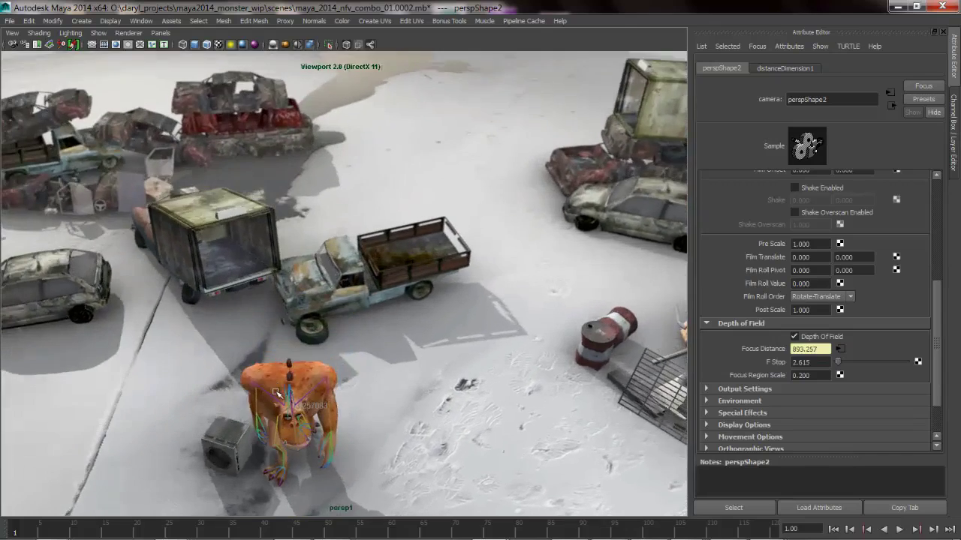
middle_click_drag(308, 392, 357, 339, "alt")
right_click_drag(357, 338, 396, 376, "alt")
middle_click_drag(396, 376, 455, 333, "alt")
right_click_drag(455, 333, 538, 341, "alt")
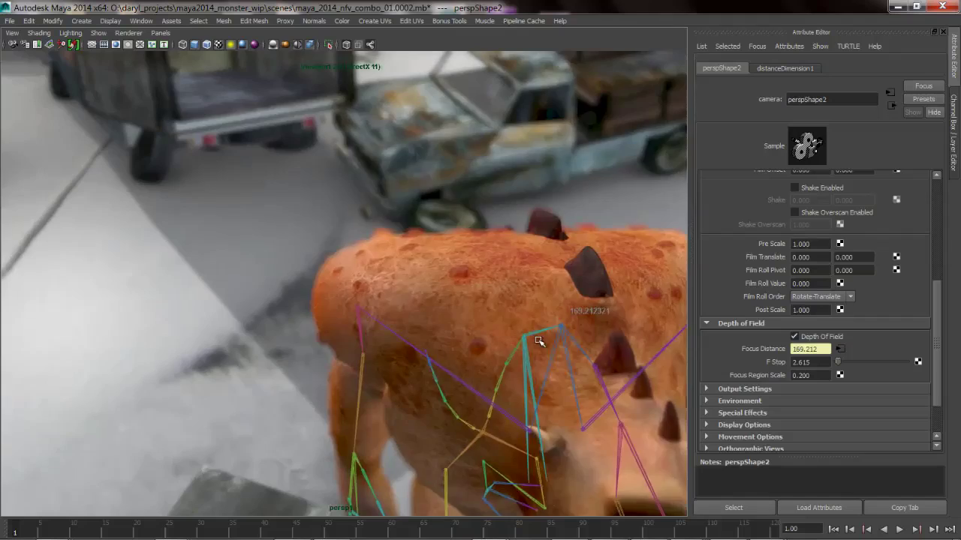
left_click_drag(538, 341, 504, 247, "alt")
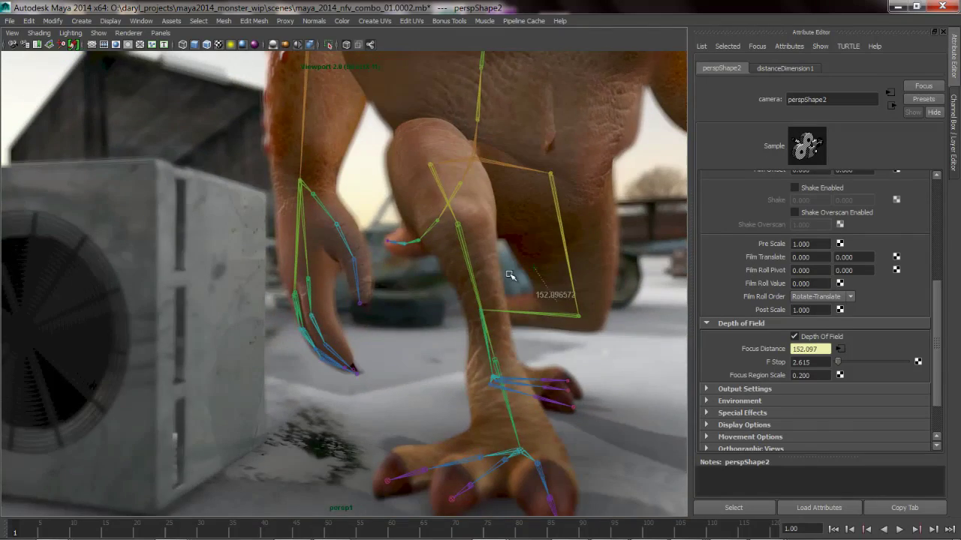
middle_click_drag(509, 275, 393, 255, "alt")
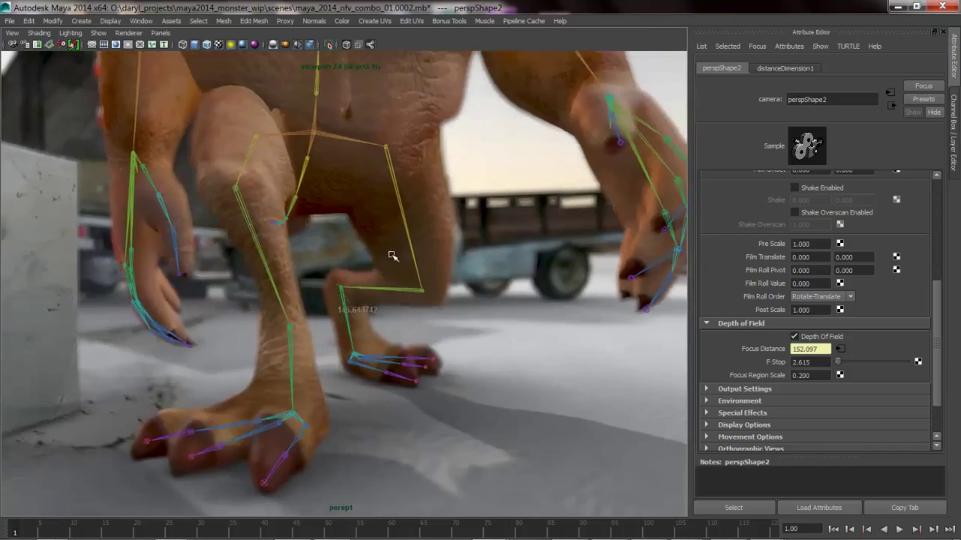
right_click_drag(392, 255, 315, 274, "alt")
left_click_drag(315, 273, 339, 281, "alt")
middle_click_drag(441, 281, 291, 338, "alt")
left_click_drag(264, 339, 321, 310, "alt")
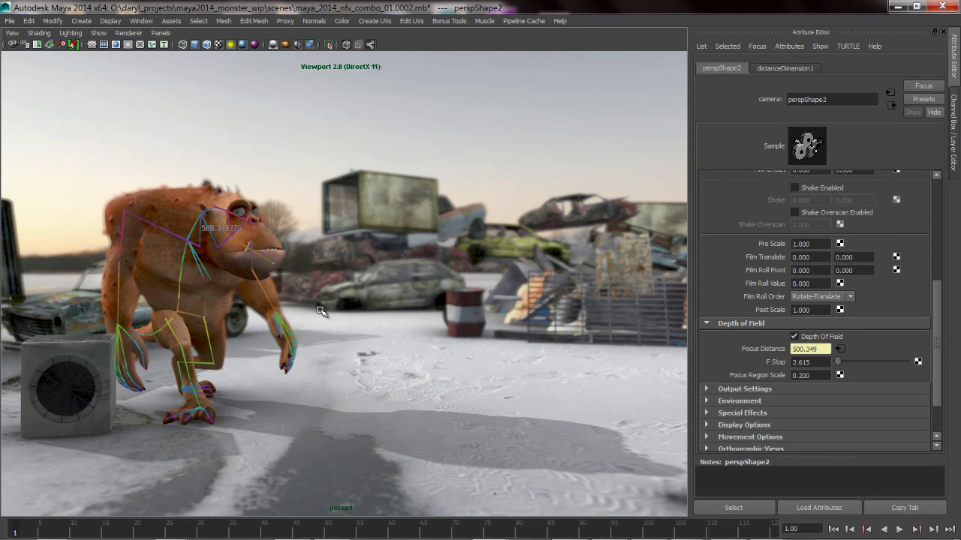